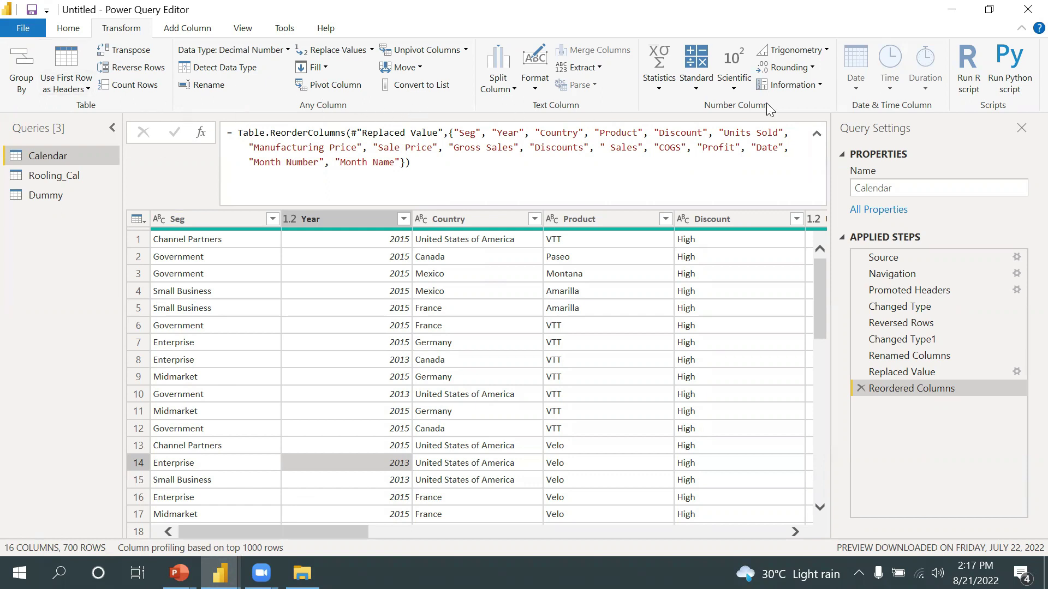
click(67, 32)
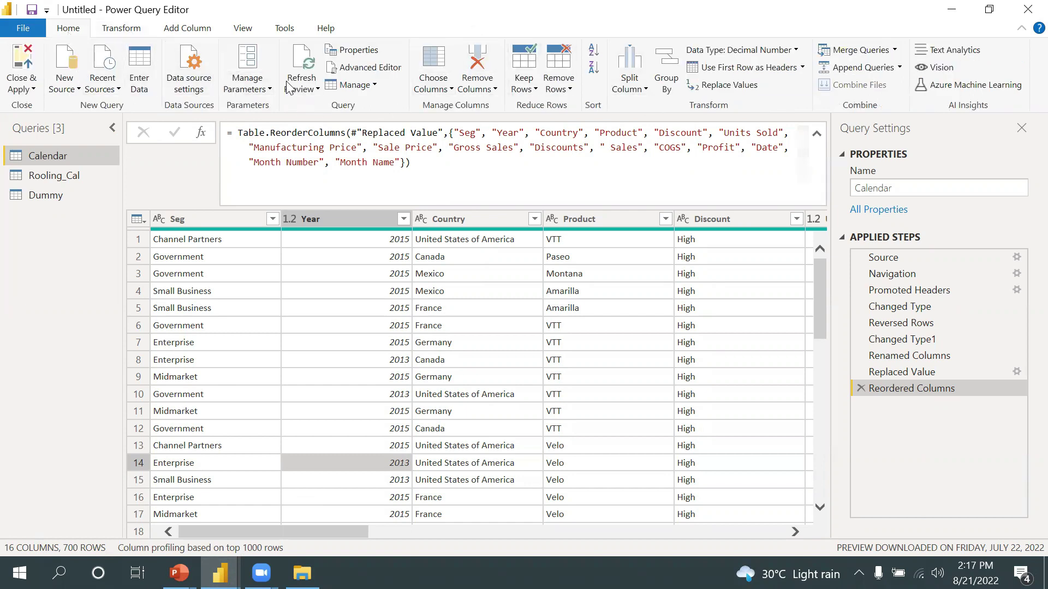
click(217, 36)
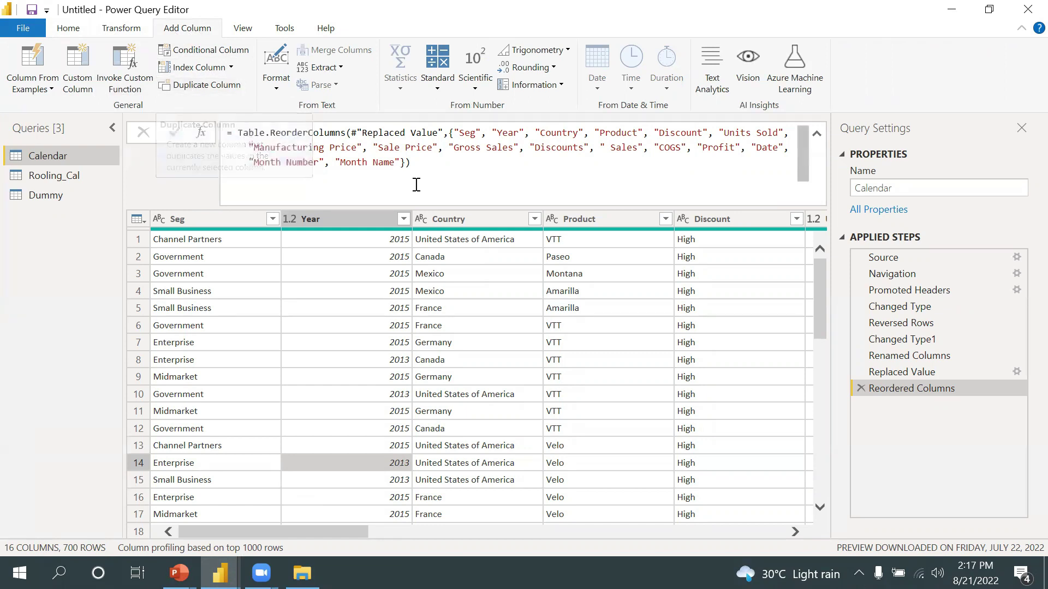
drag(317, 527, 269, 499)
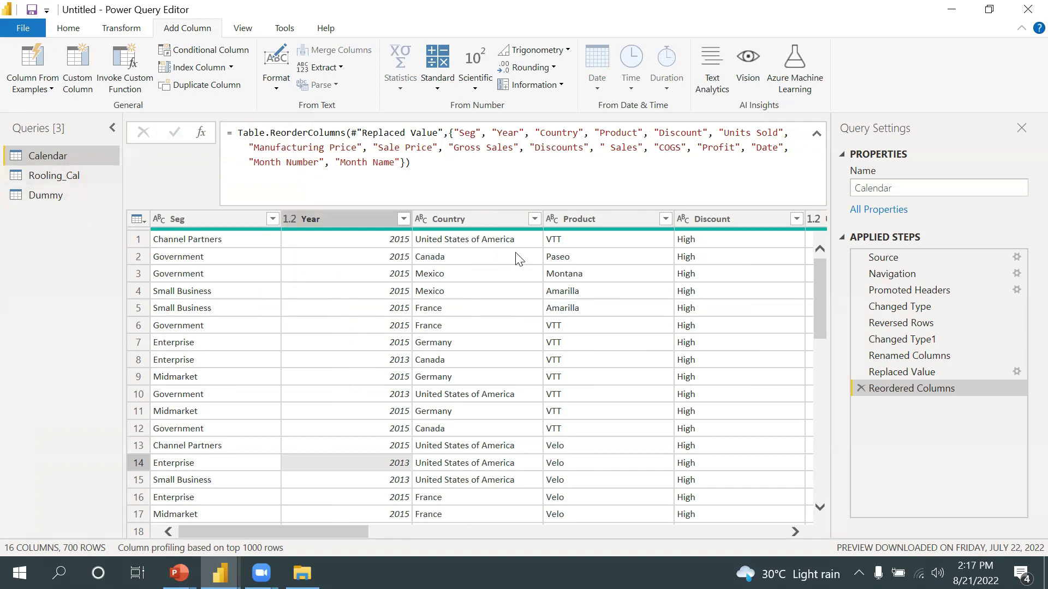
Rename the Calendar query as Sales.
click(933, 188)
key(ctrl+a)
text(Sales)
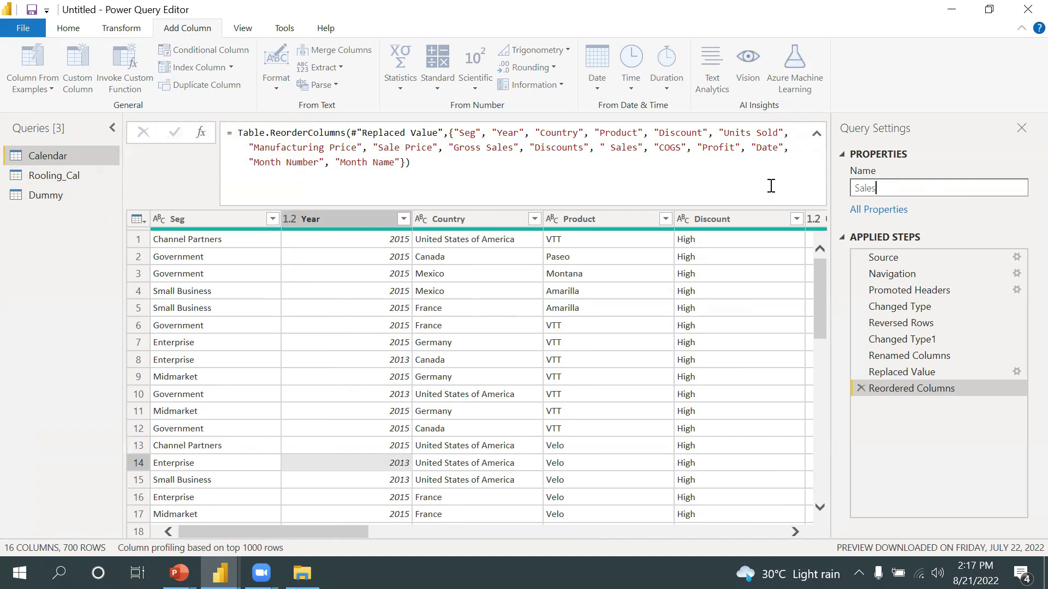
key(Return)
Delete the Rooling_Cal query and return to the Sales query.
click(70, 179)
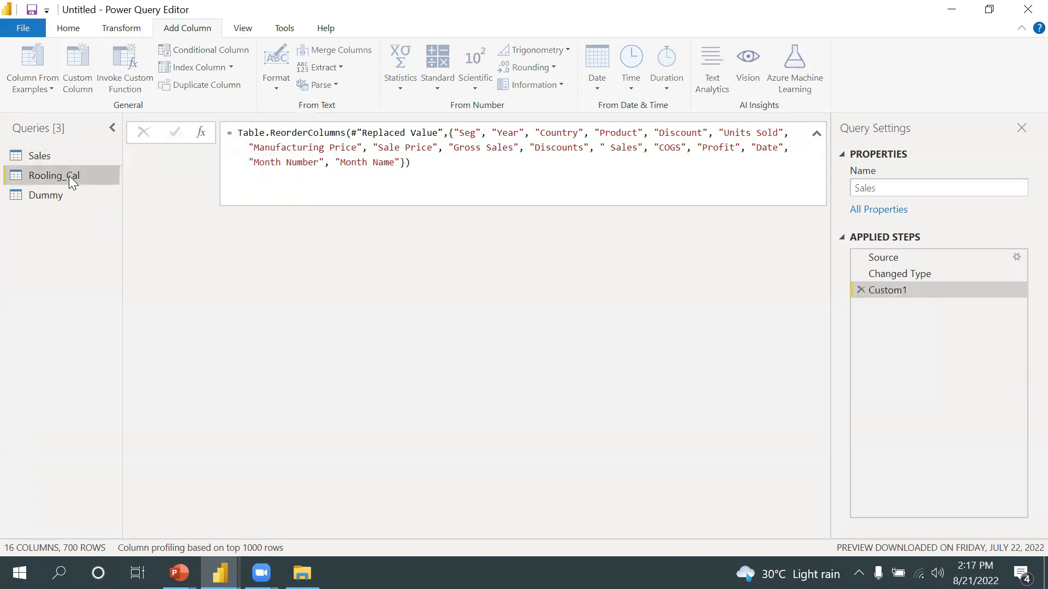
right_click(58, 184)
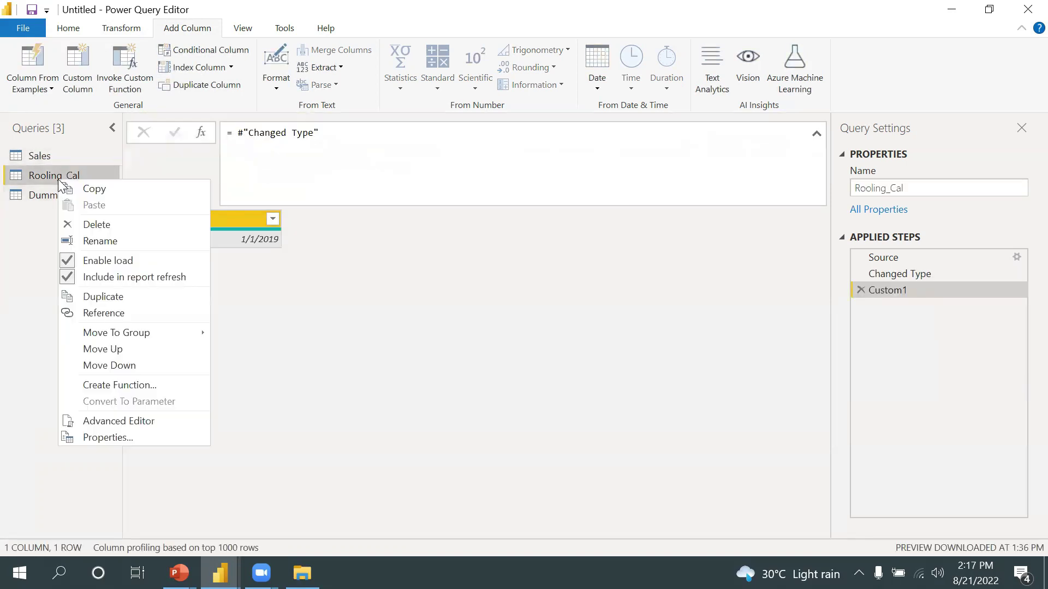
click(107, 224)
click(602, 314)
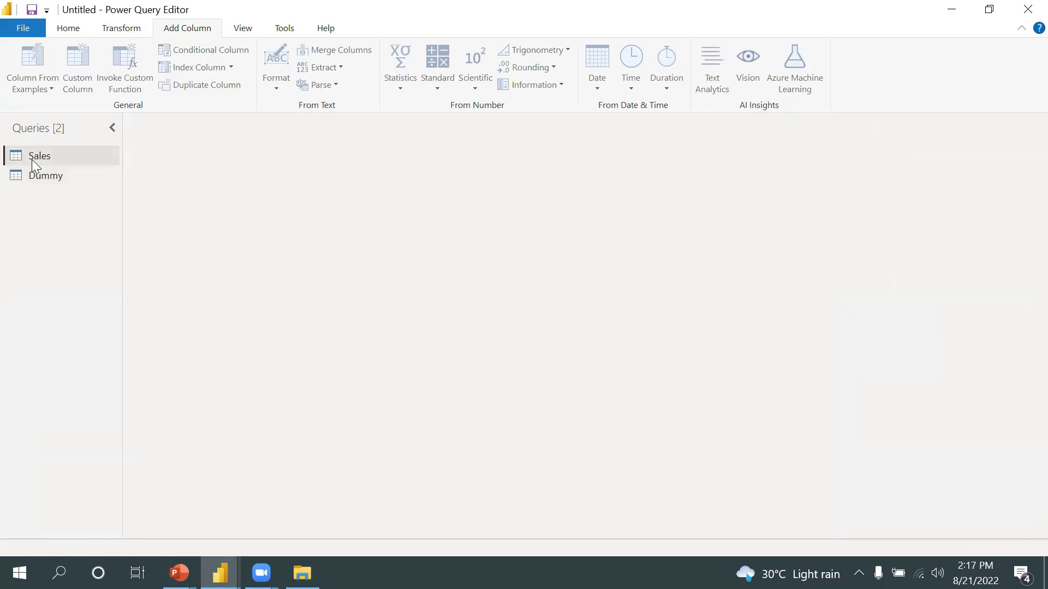
click(31, 159)
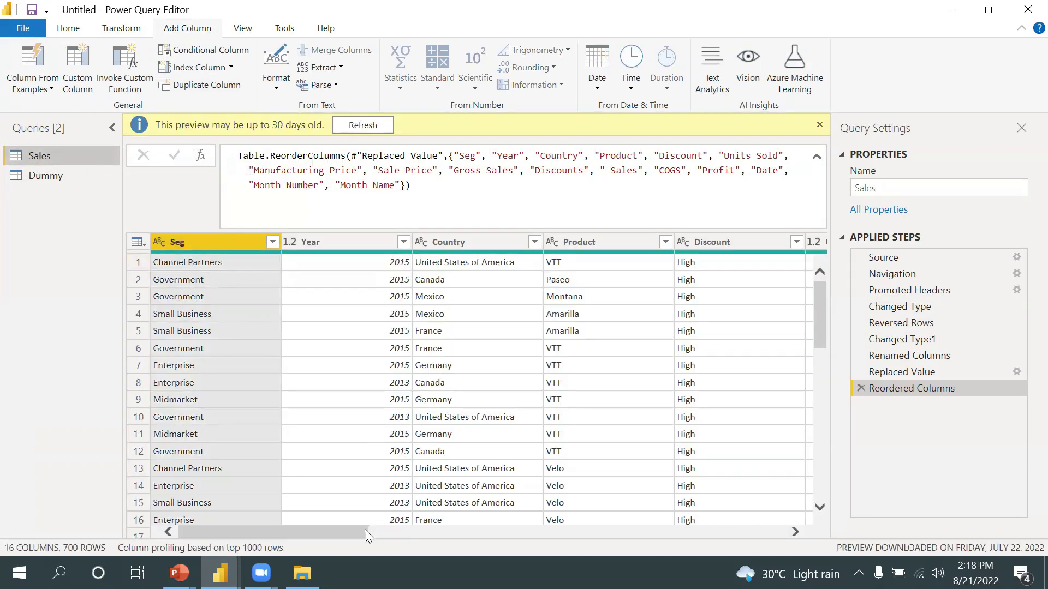
Add a custom column named New_Profit to the Sales query with the formula [Profit]*2.
drag(357, 533, 978, 515)
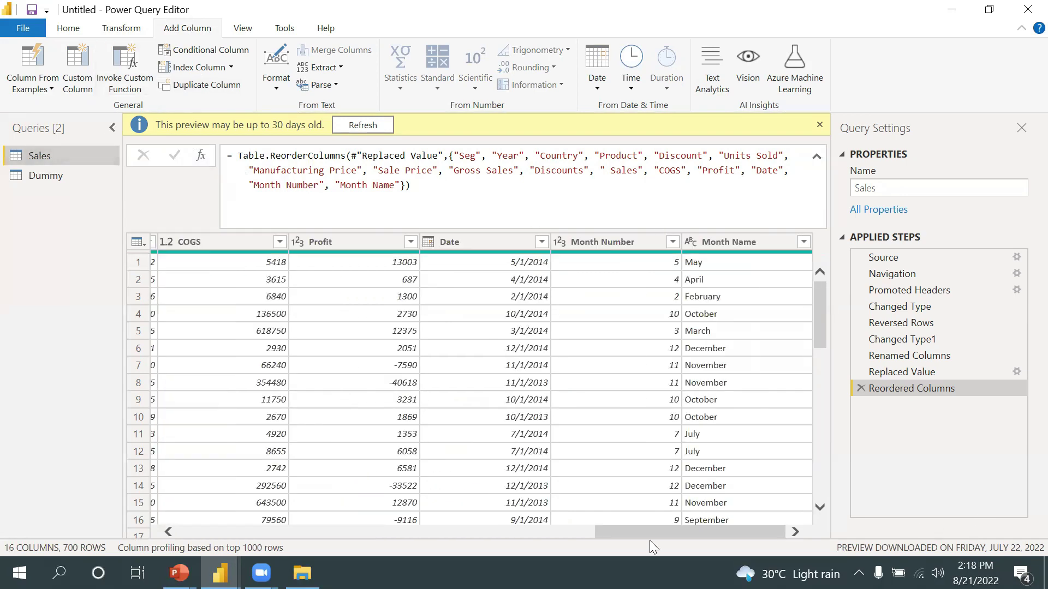
drag(653, 530, 634, 527)
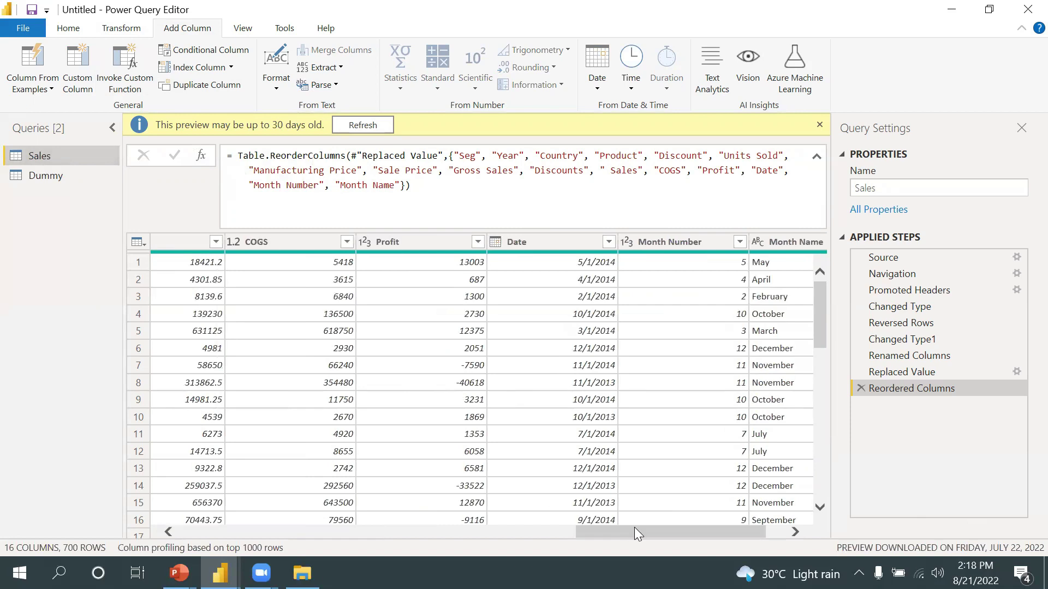
click(83, 84)
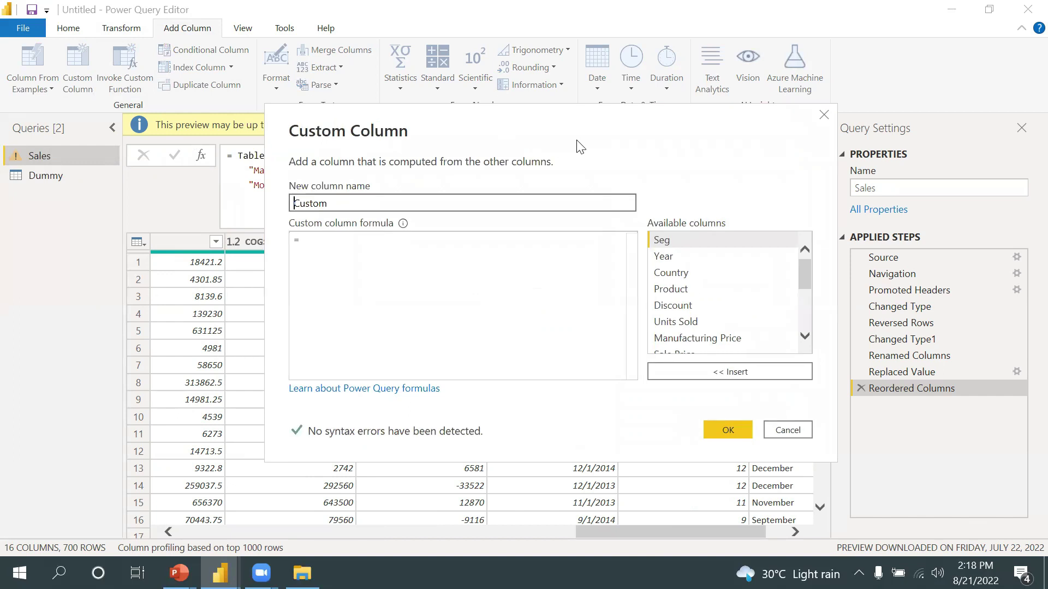
drag(576, 140, 827, 133)
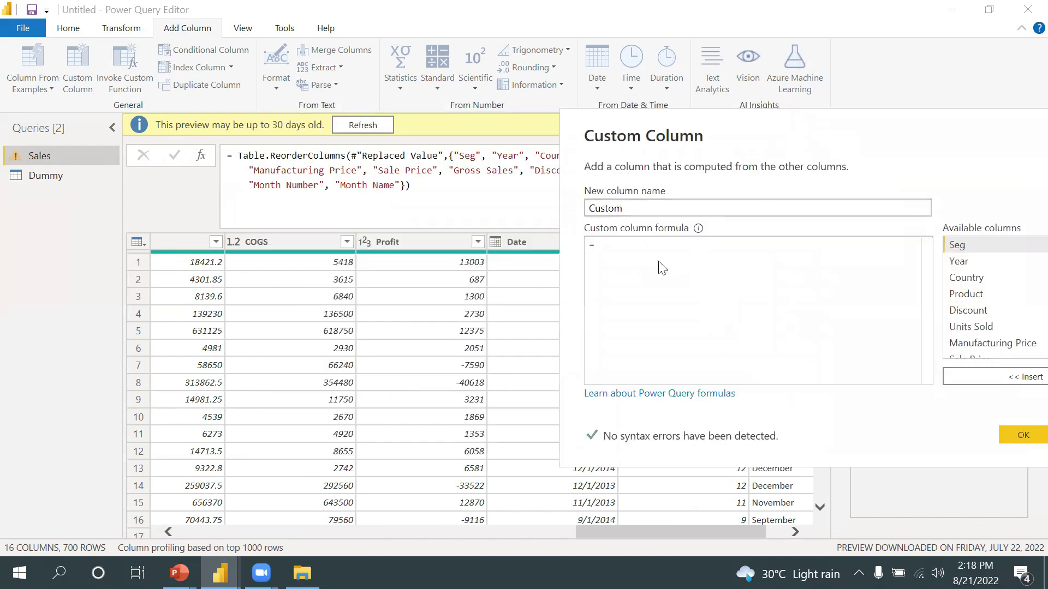
double_click(640, 208)
text(New_Profit)
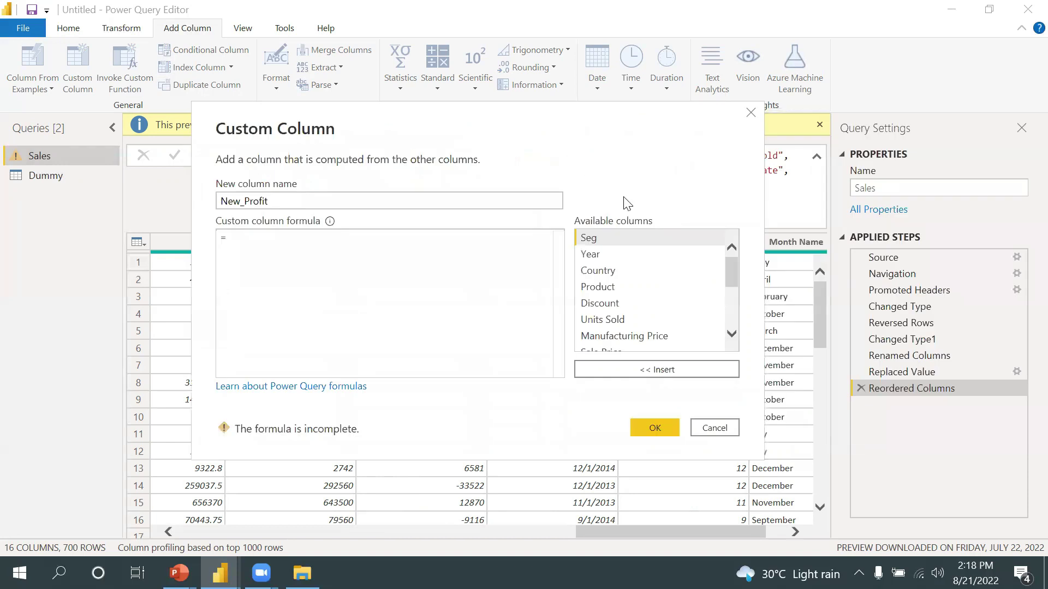
drag(728, 272, 727, 311)
double_click(610, 298)
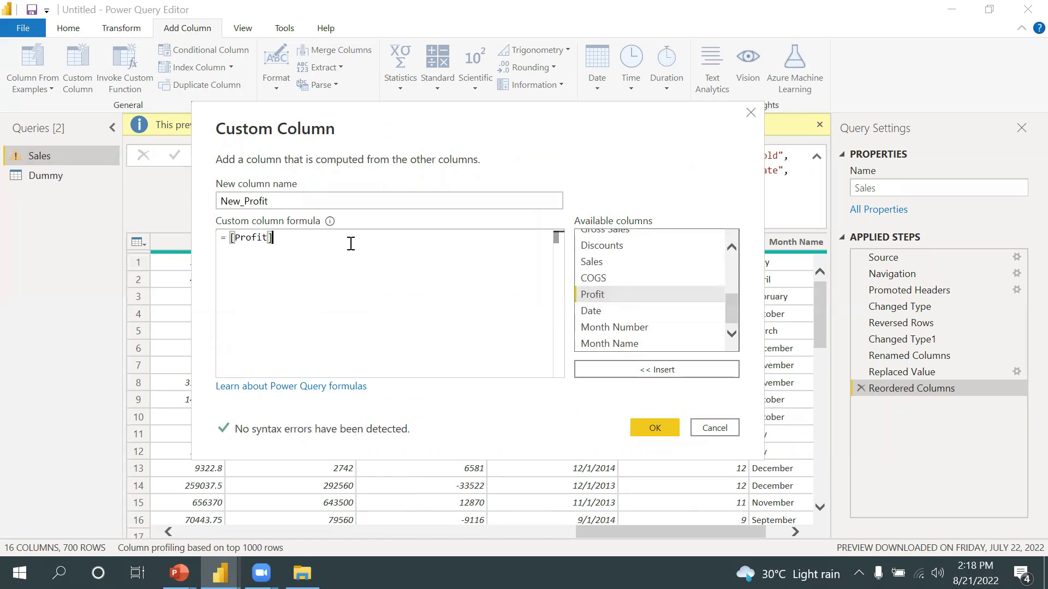
text(*2)
click(653, 428)
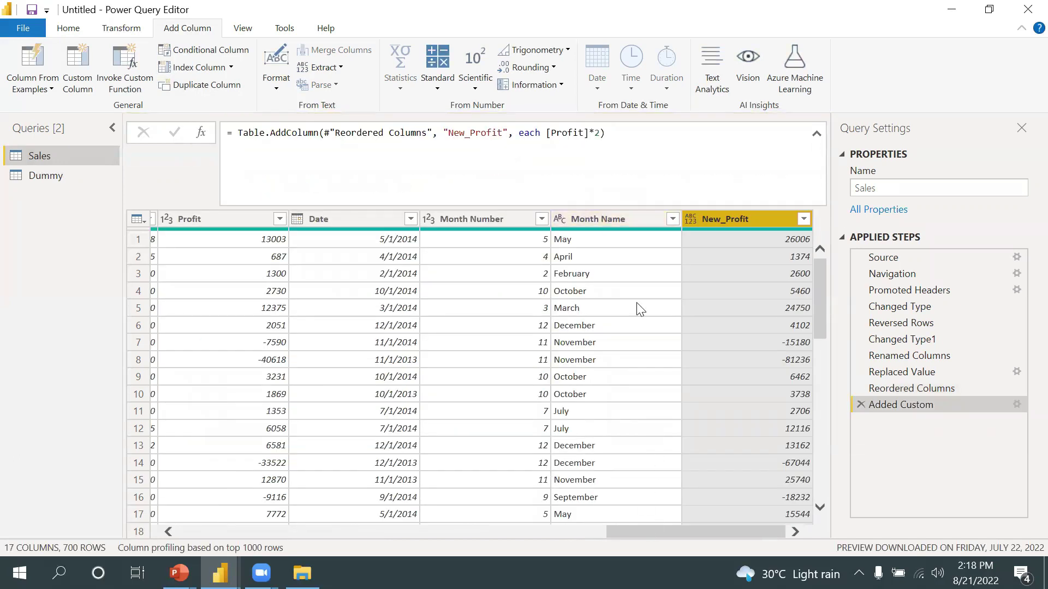
Use Choose Columns to keep only the Profit and New_Profit columns in the Sales query.
click(66, 32)
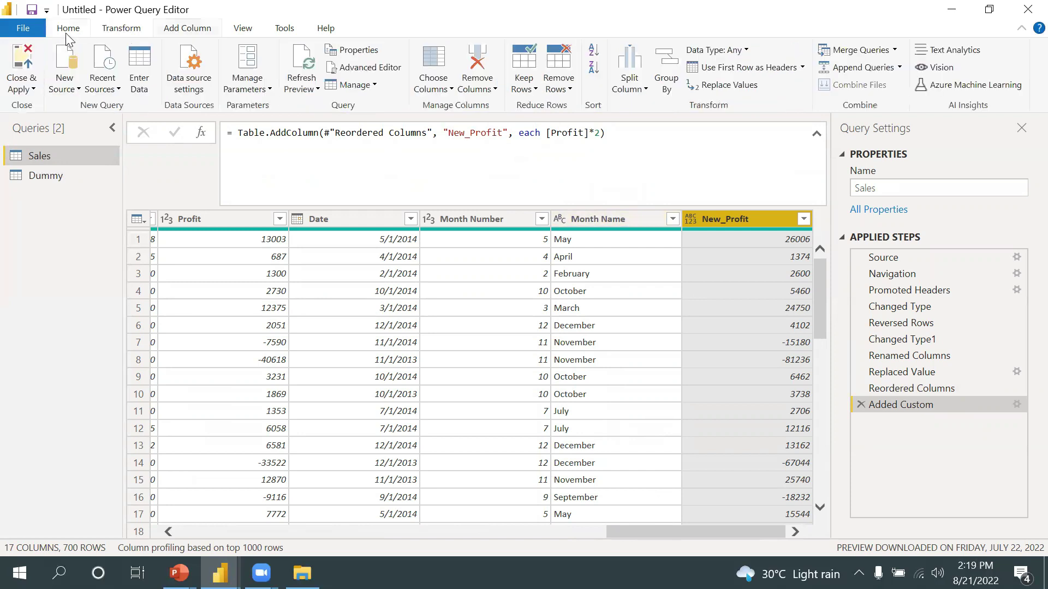
click(451, 89)
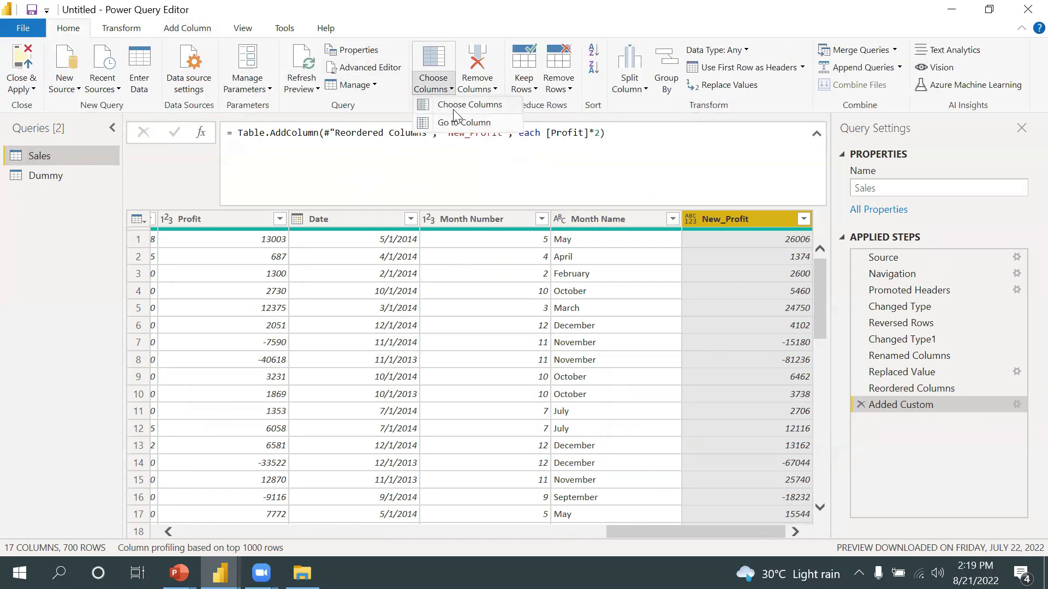
click(456, 112)
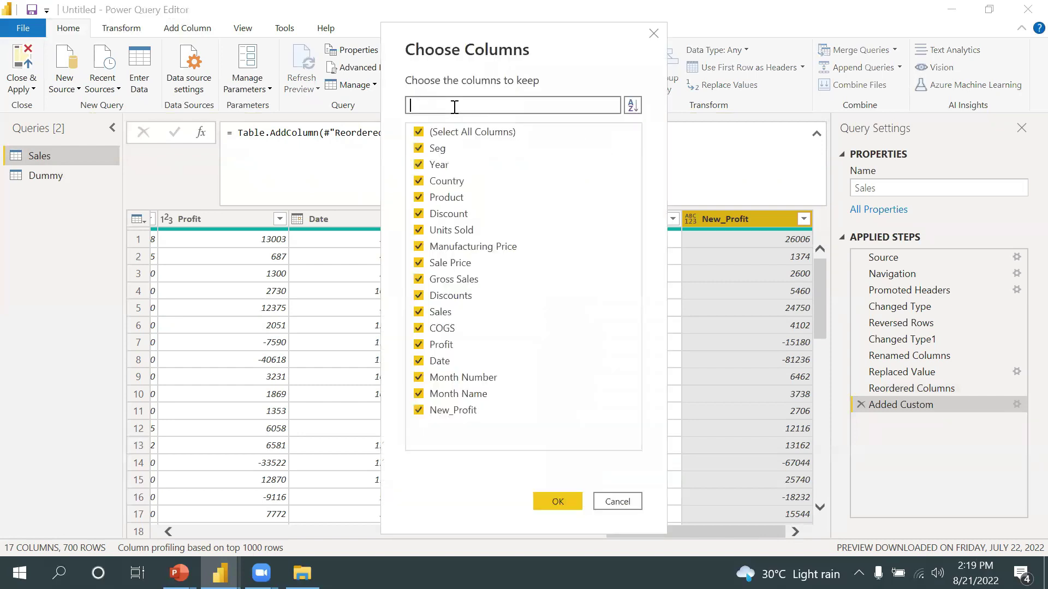
click(419, 132)
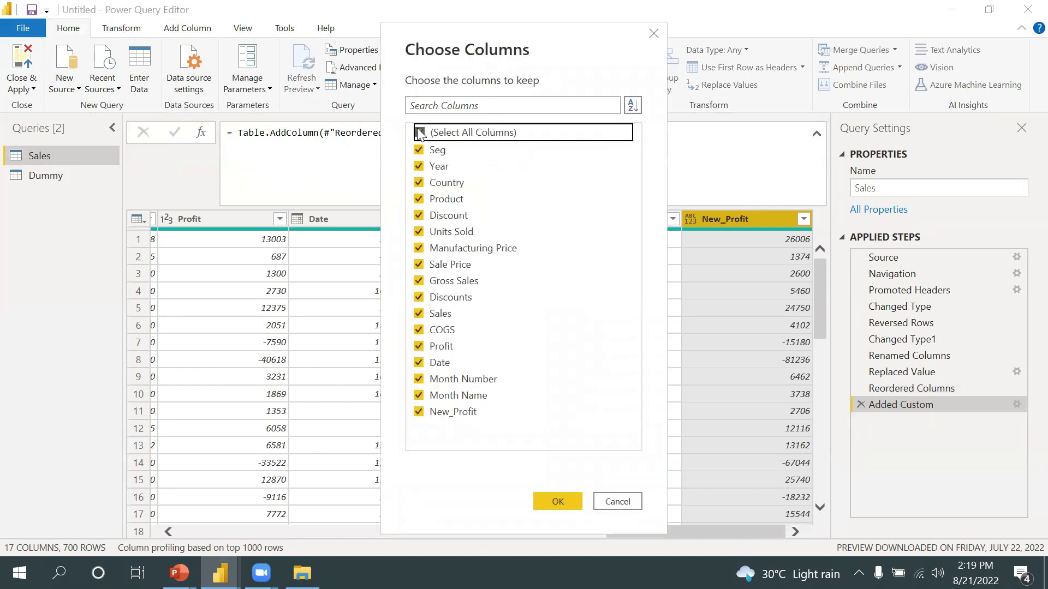
click(419, 411)
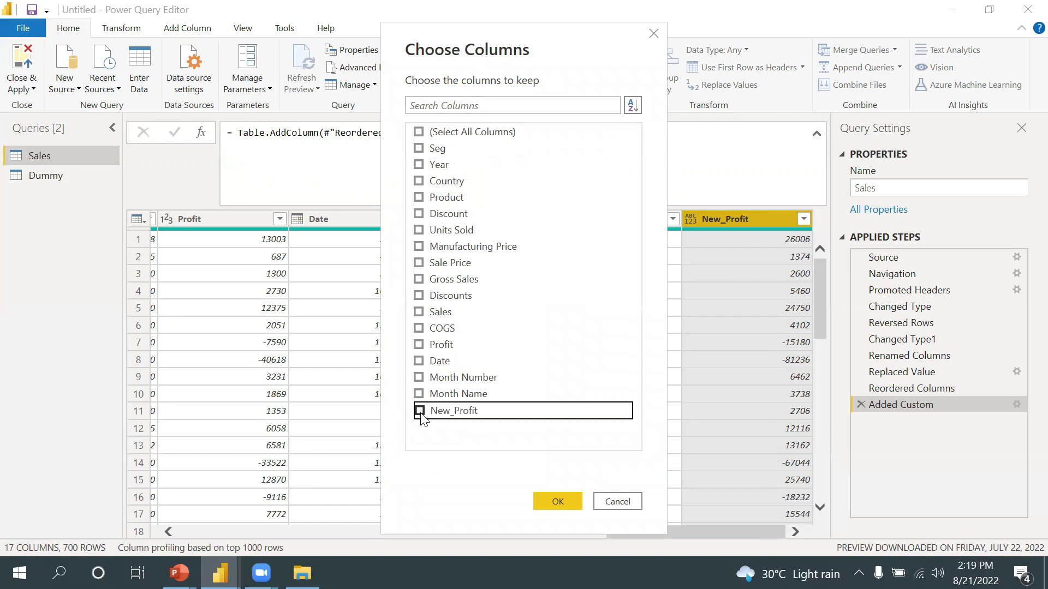
click(419, 345)
click(561, 497)
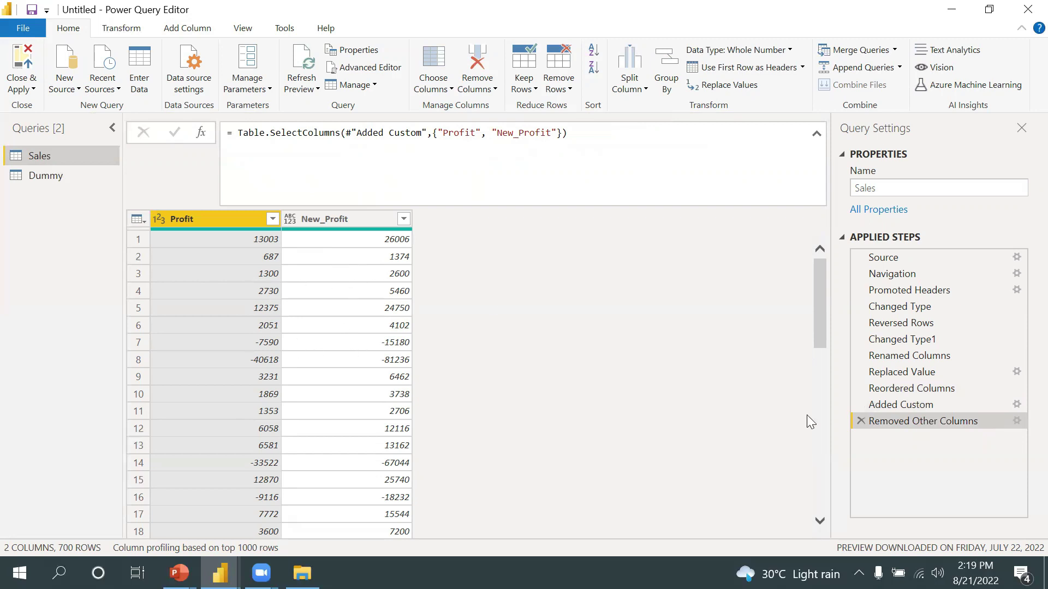
Change the Added Custom step's formula to [Profit]*3 and check the result in the Removed Other Columns step.
click(917, 406)
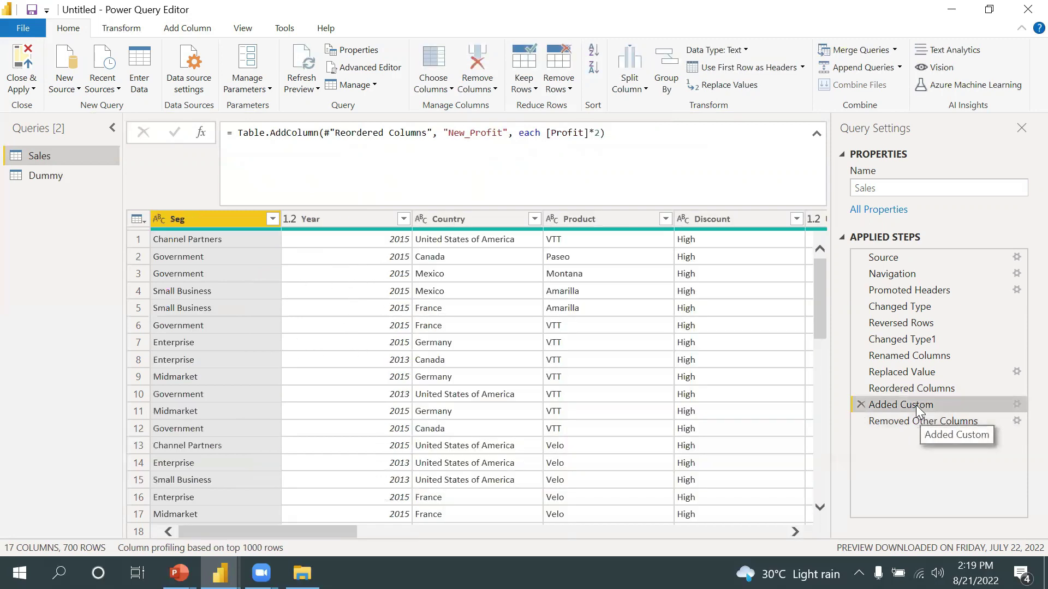
click(603, 131)
key(BackSpace)
text(3)
key(Return)
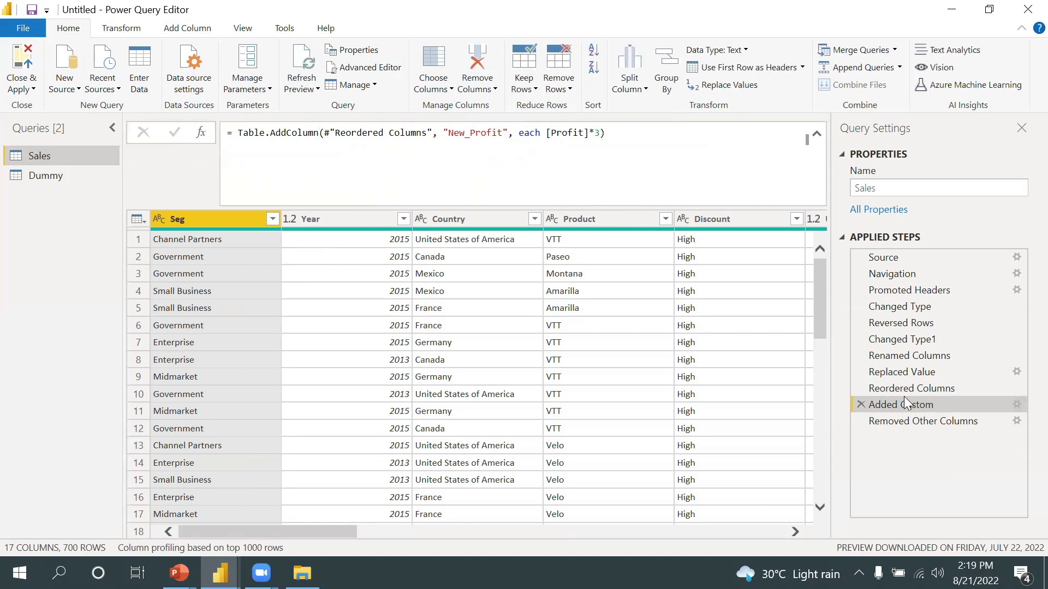
double_click(903, 421)
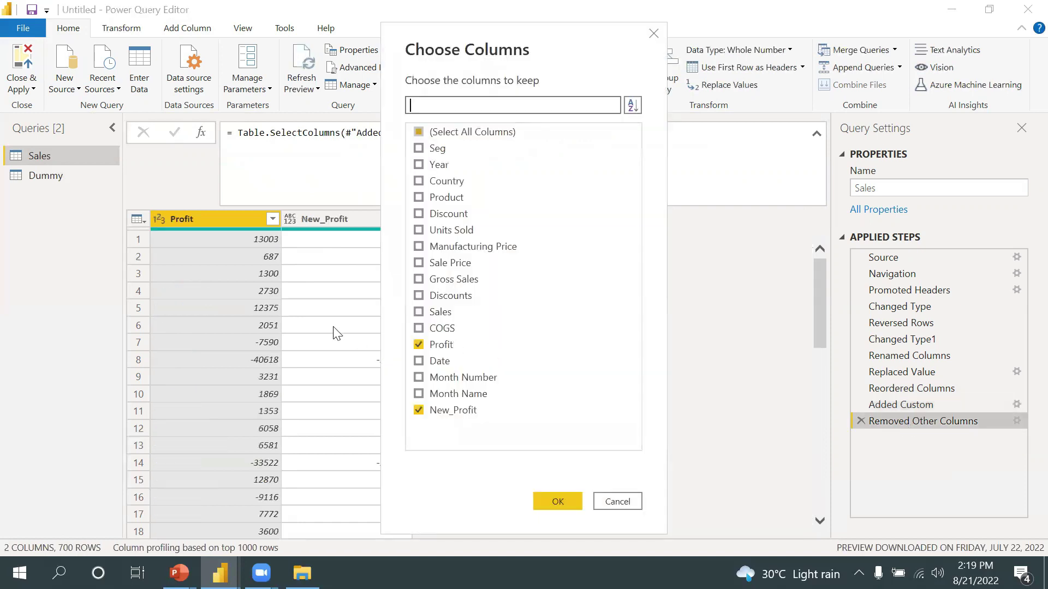
click(617, 501)
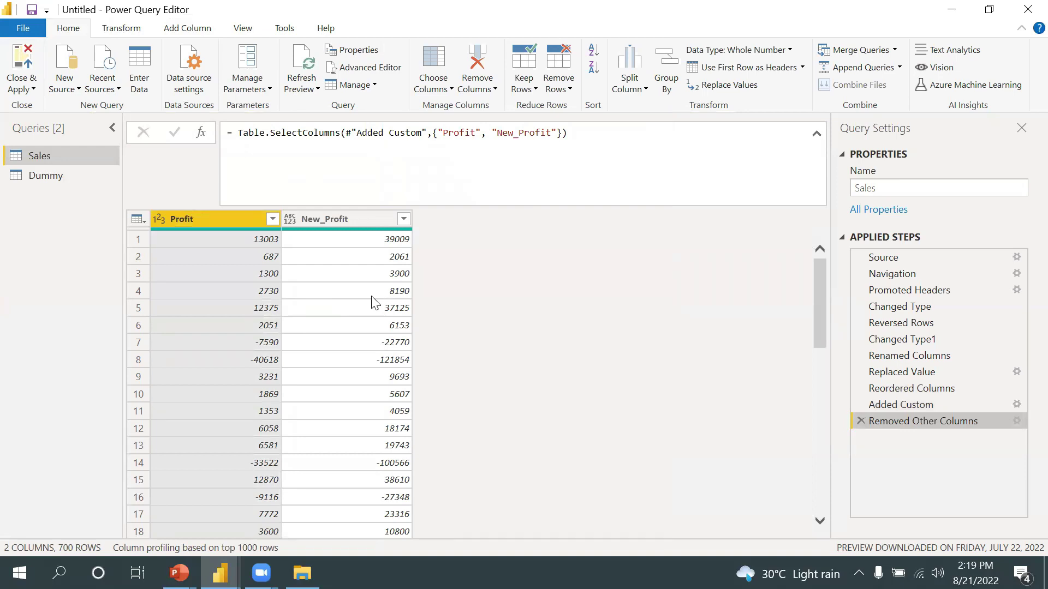
click(918, 405)
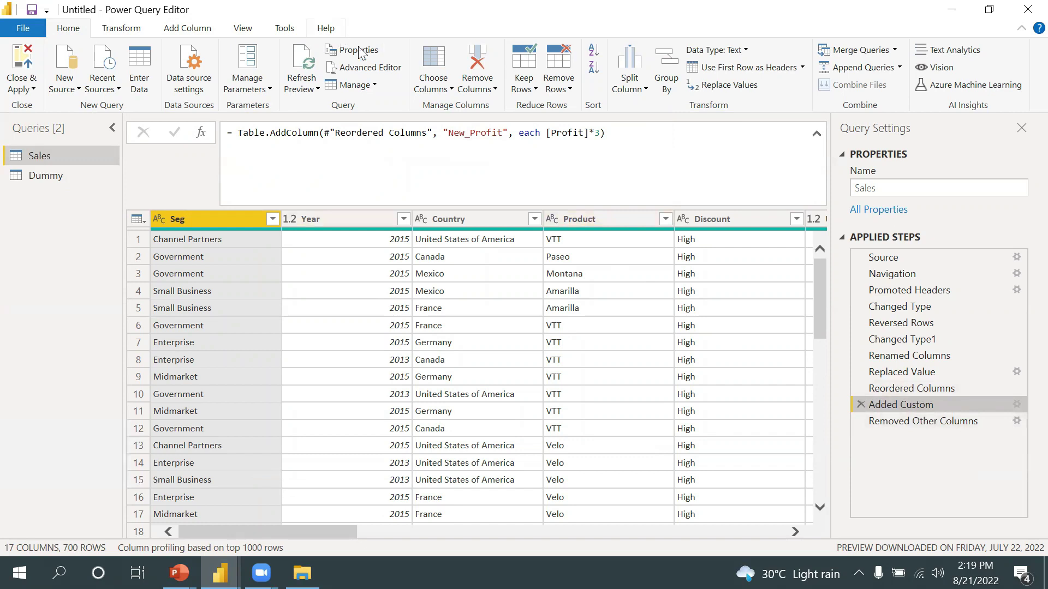
click(434, 85)
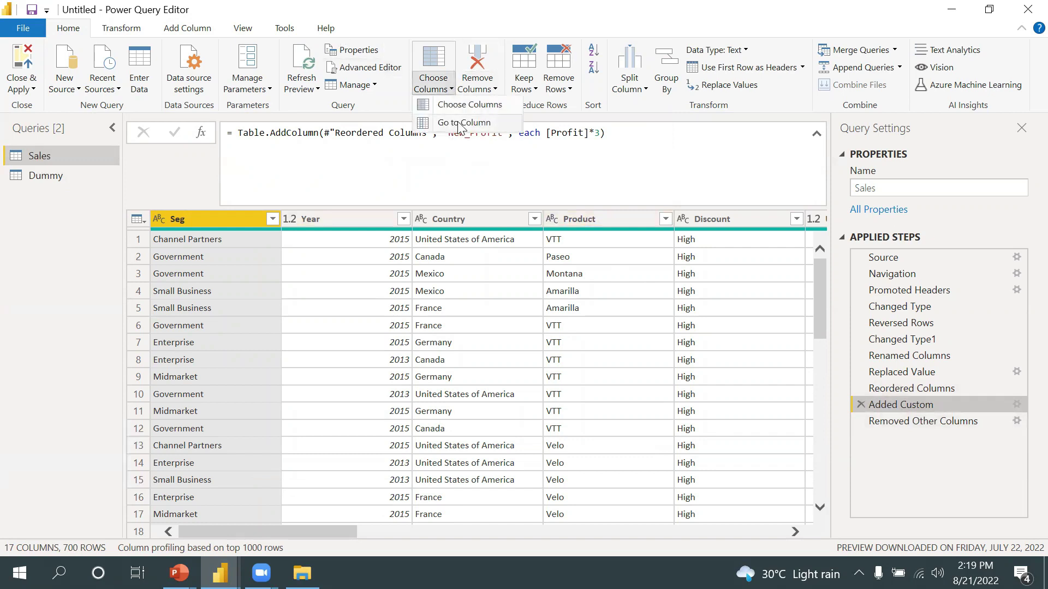
click(467, 105)
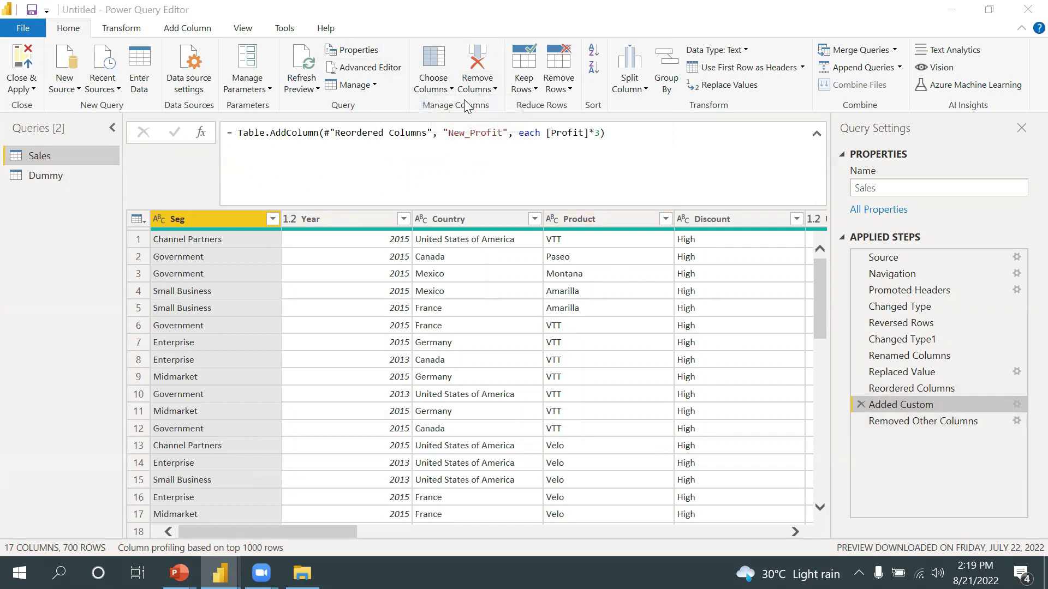
click(699, 215)
Delete the Removed Other Columns and Added Custom steps from the Sales query.
click(935, 420)
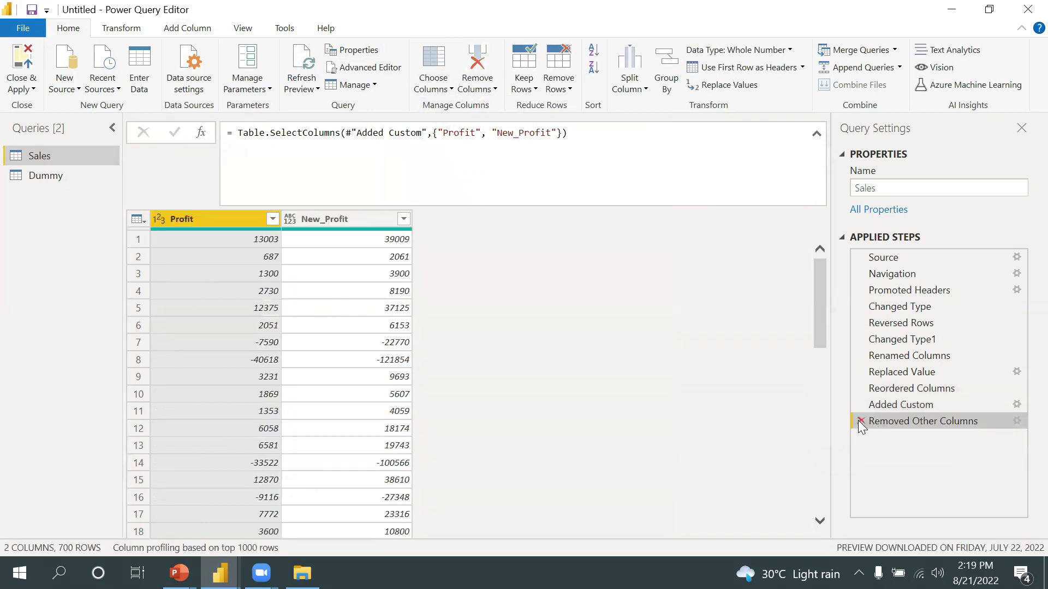
click(858, 420)
click(860, 405)
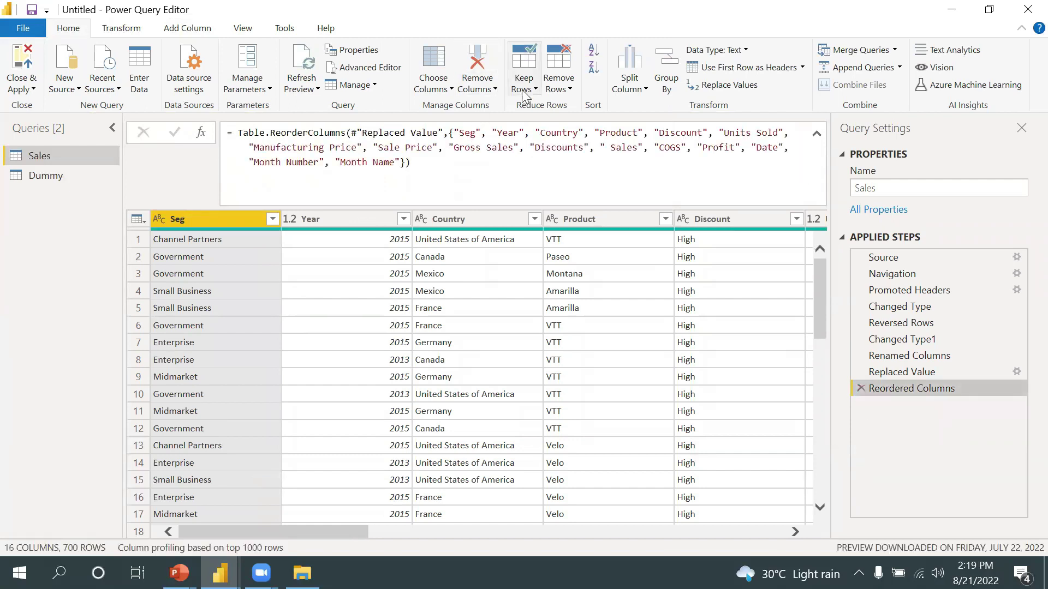
Use Choose Columns to keep only Units Sold, Sale Price, Sales and Profit in the Sales query.
click(434, 87)
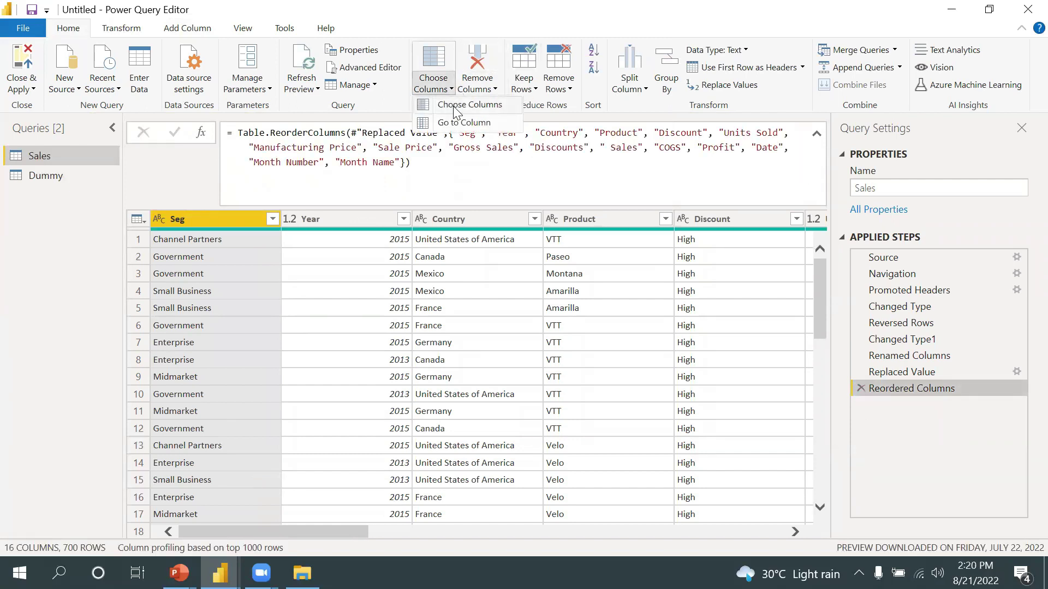
click(456, 108)
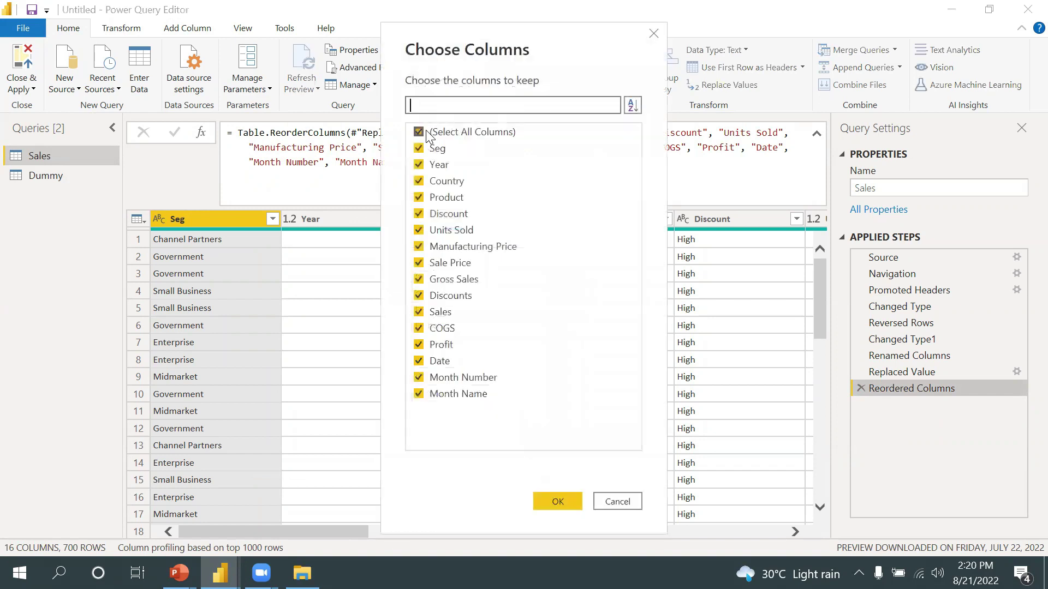
click(428, 134)
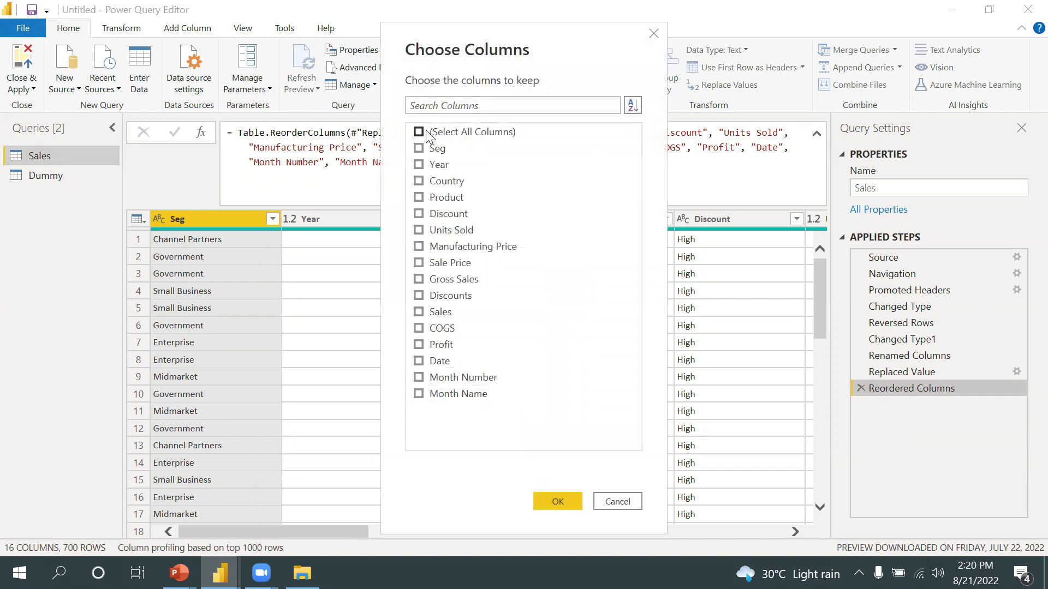
click(423, 347)
click(420, 313)
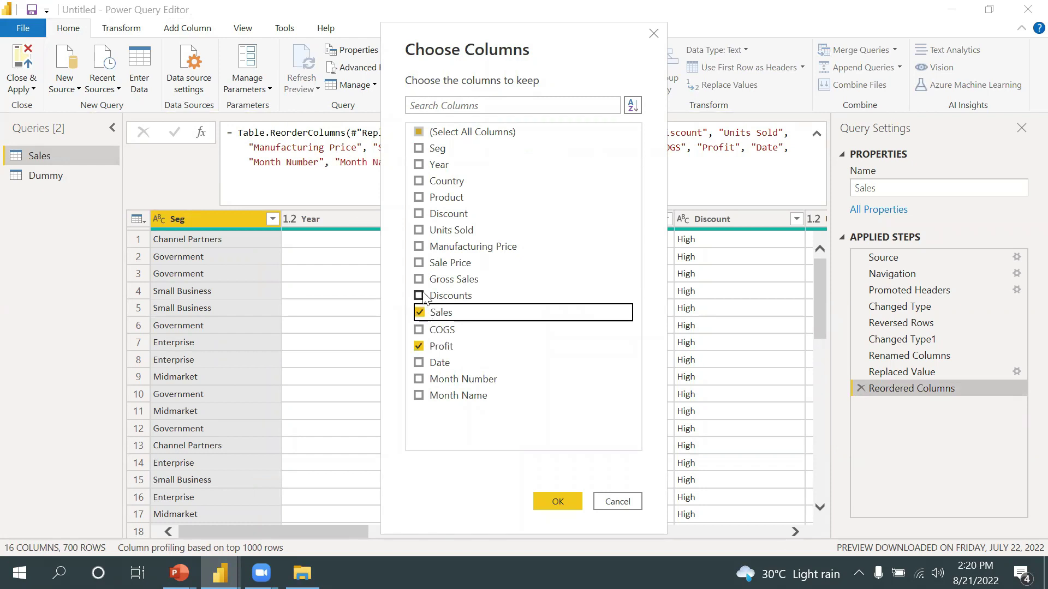
click(420, 263)
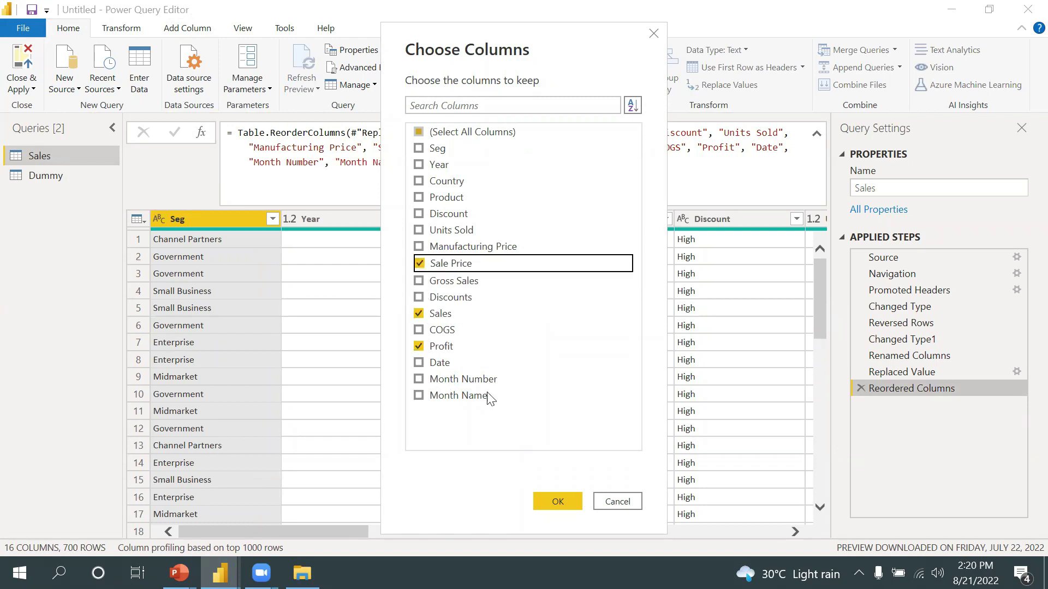
click(420, 230)
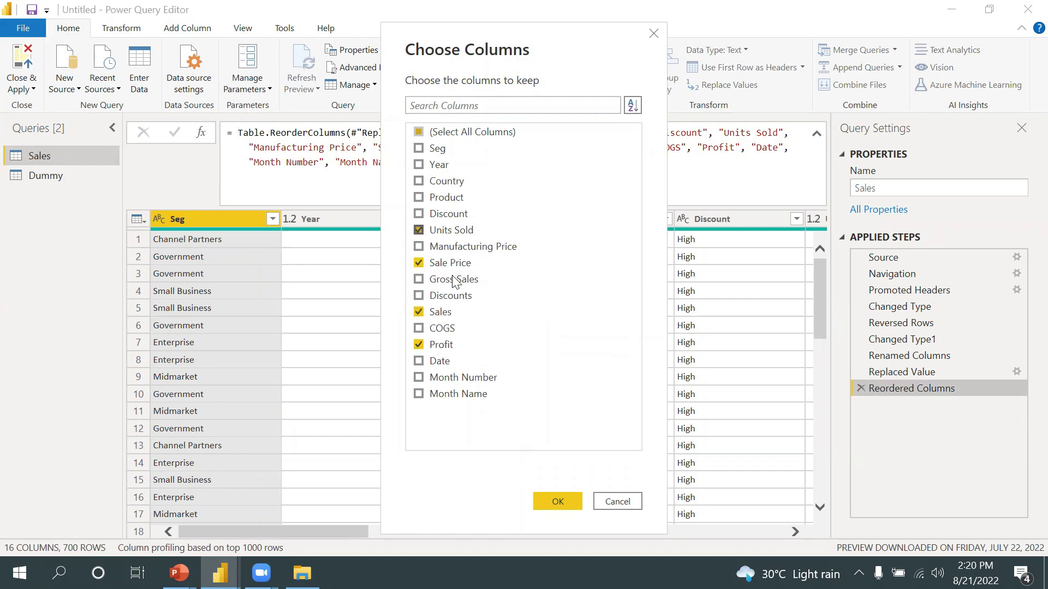
click(559, 500)
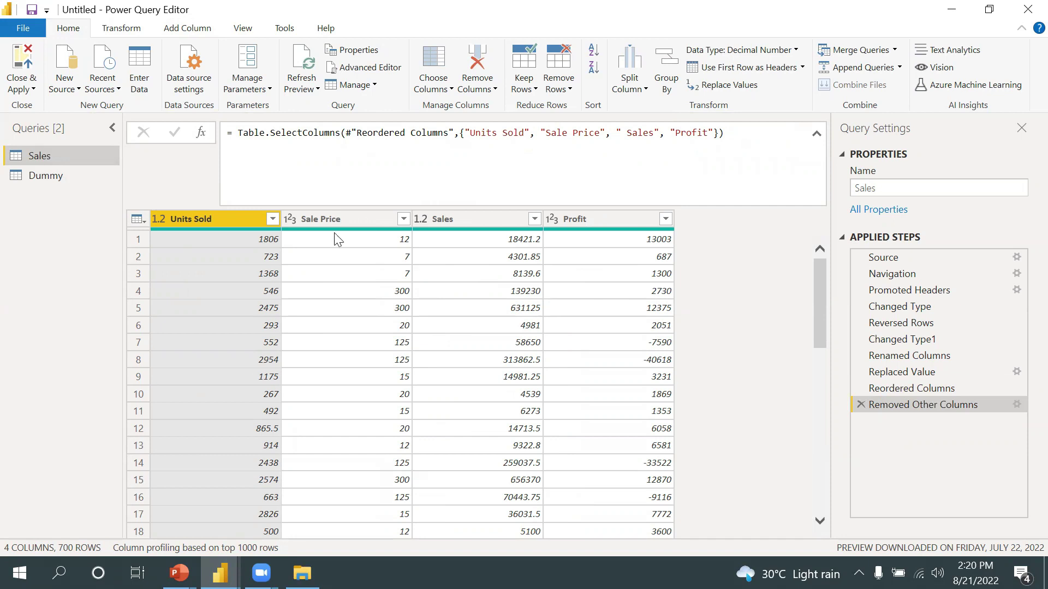
Remove the Units Sold and Profit columns from the Sales query.
right_click(203, 221)
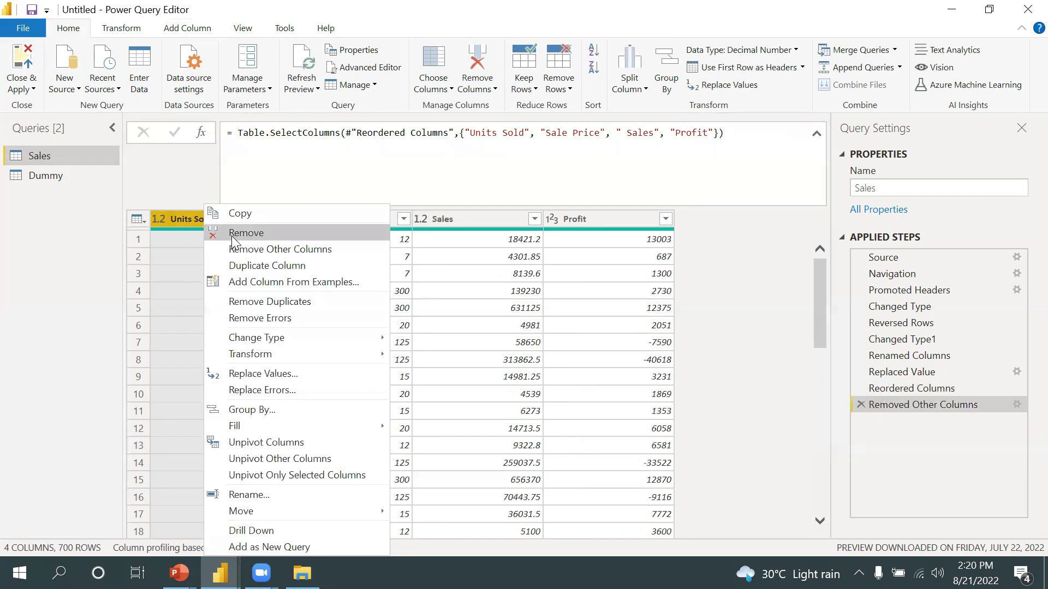
click(231, 235)
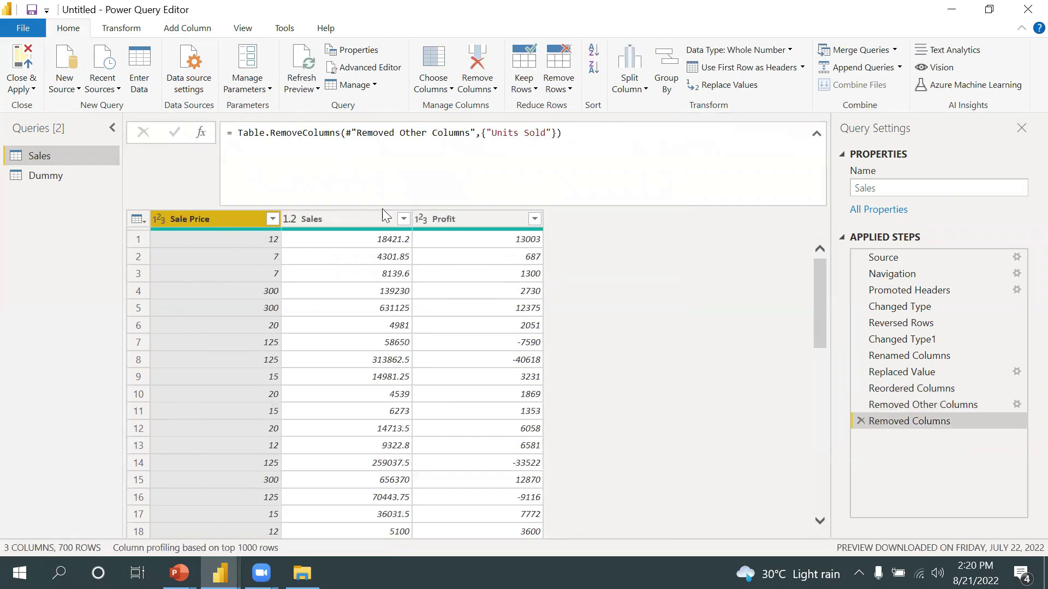
right_click(434, 213)
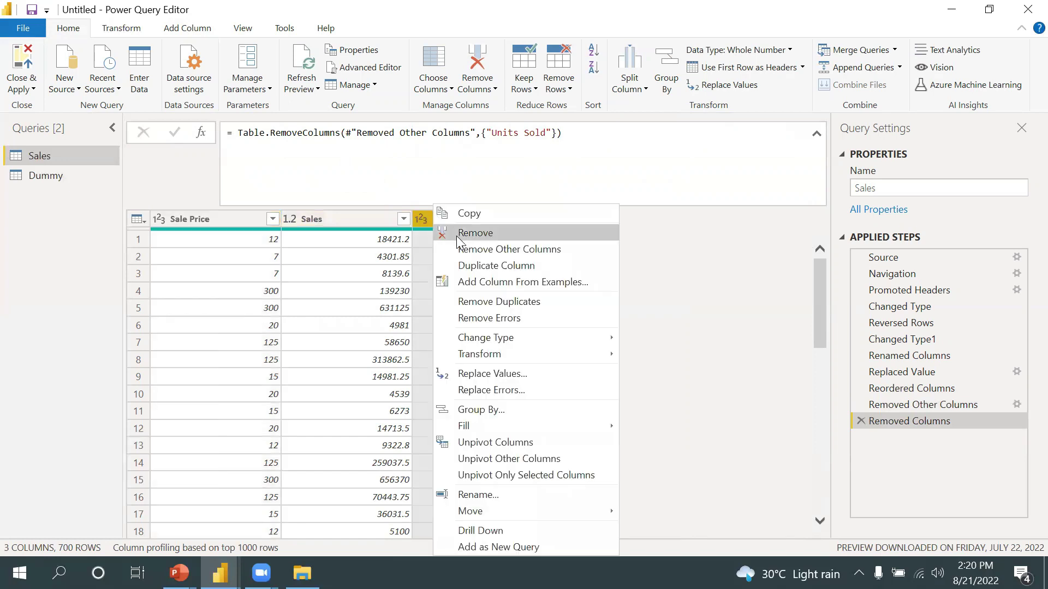
click(456, 235)
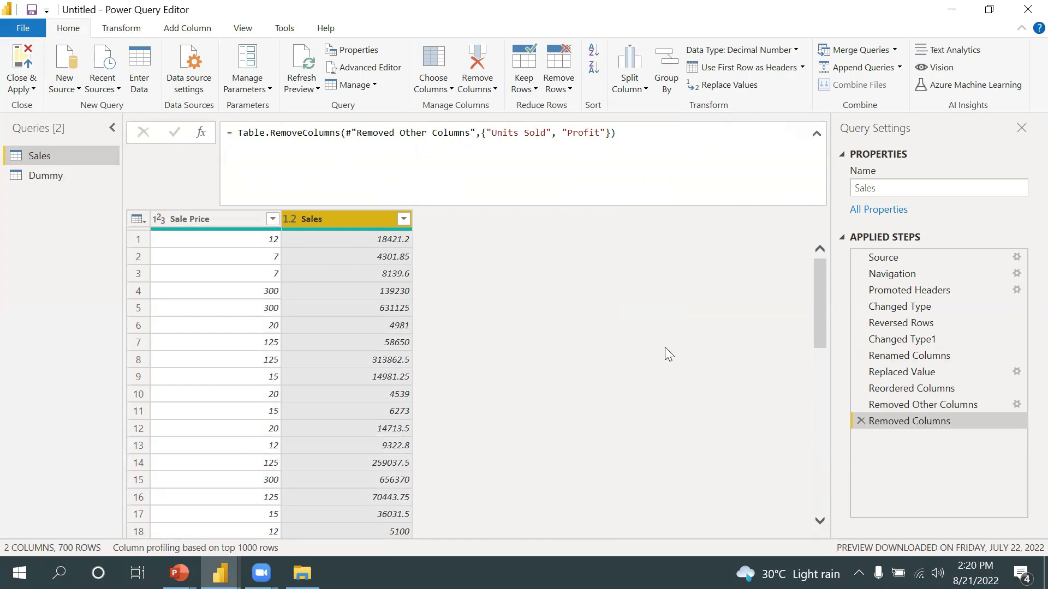
Add a custom column with the default name Custom that adds the Sale Price and Sales columns.
click(195, 33)
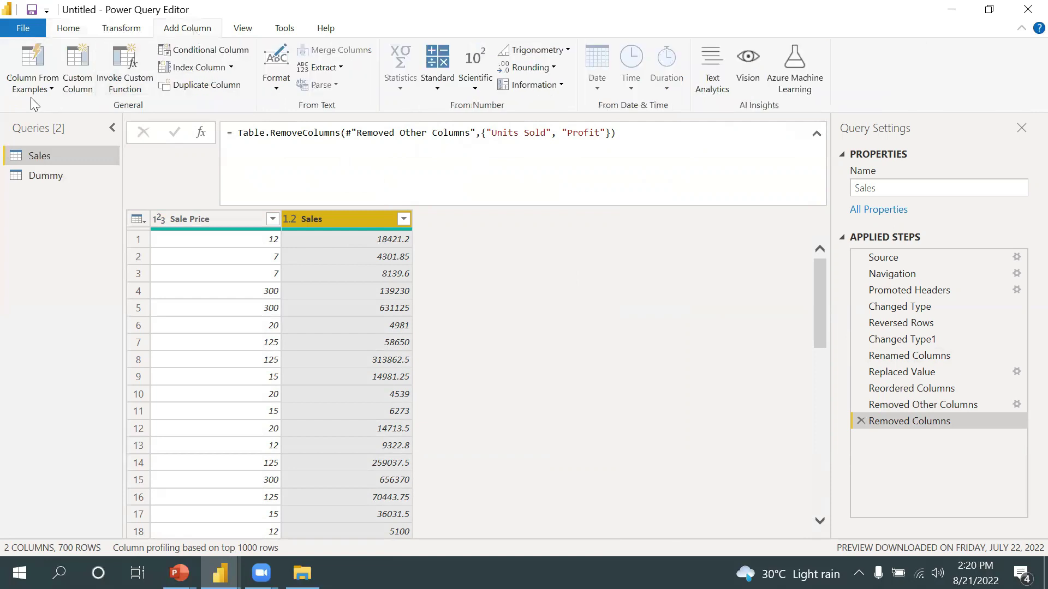
click(78, 68)
click(418, 288)
double_click(648, 236)
text(+)
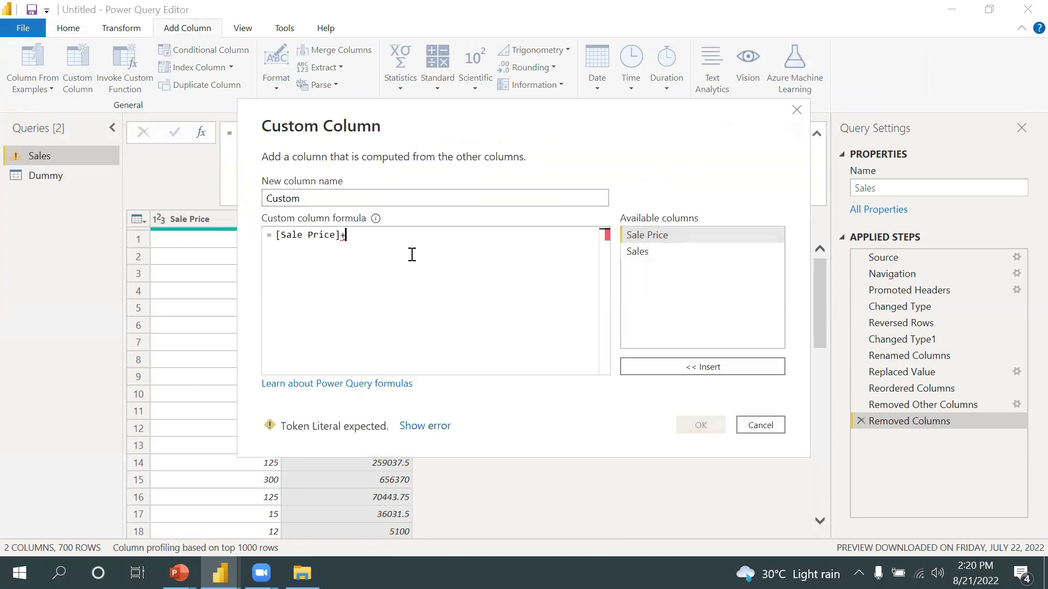
click(642, 252)
double_click(642, 253)
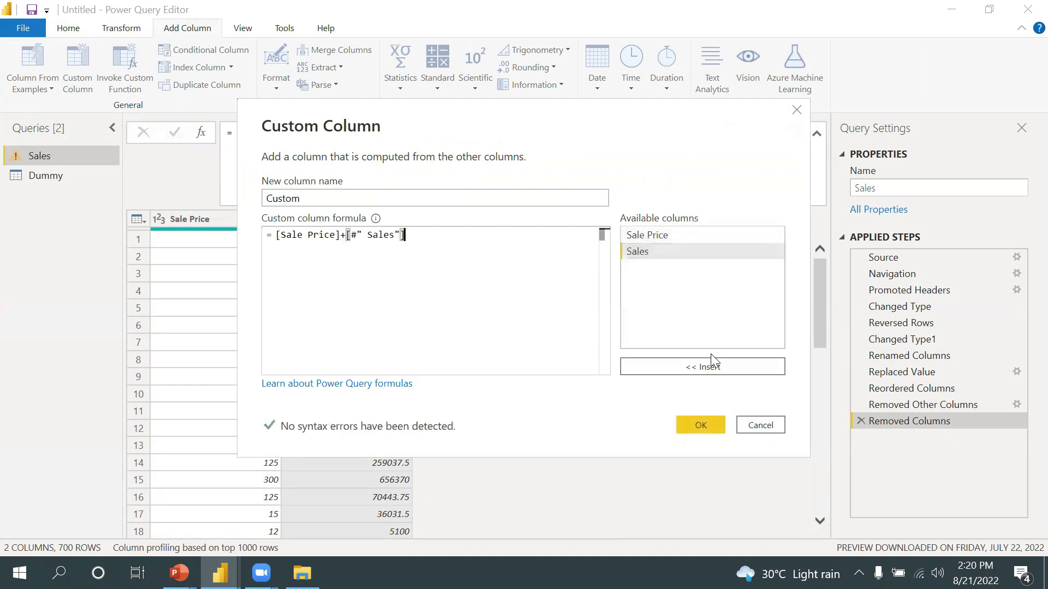
click(701, 424)
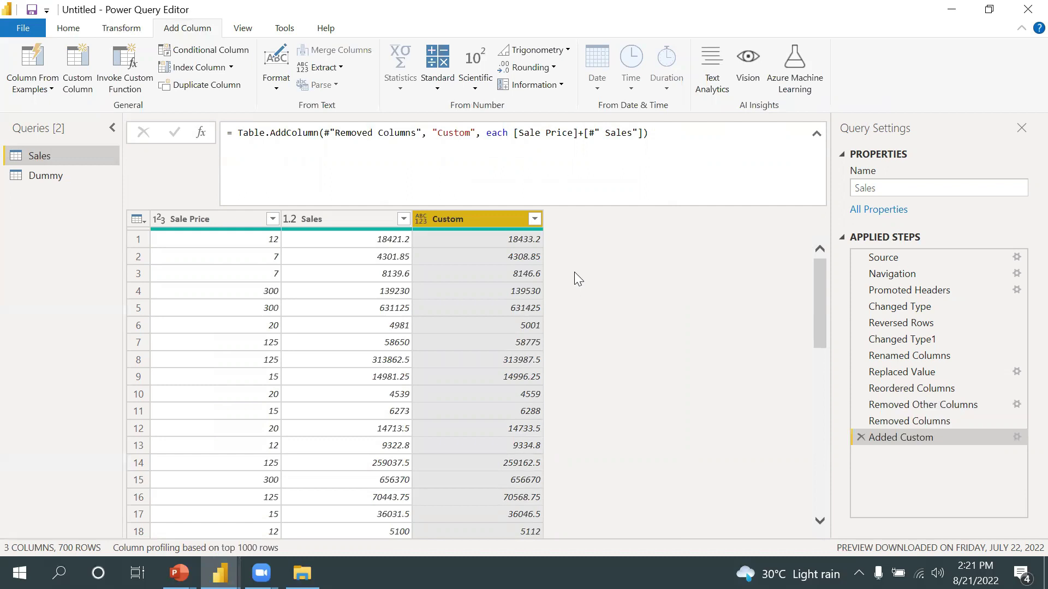
Delete the Added Custom, Removed Columns and Removed Other Columns steps from the Sales query.
click(855, 438)
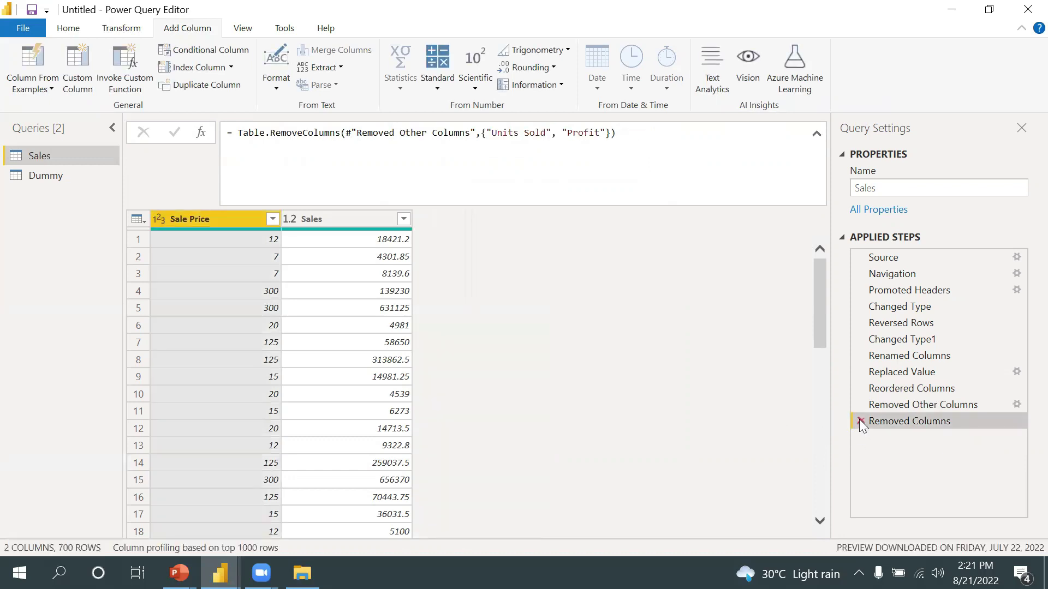
click(861, 421)
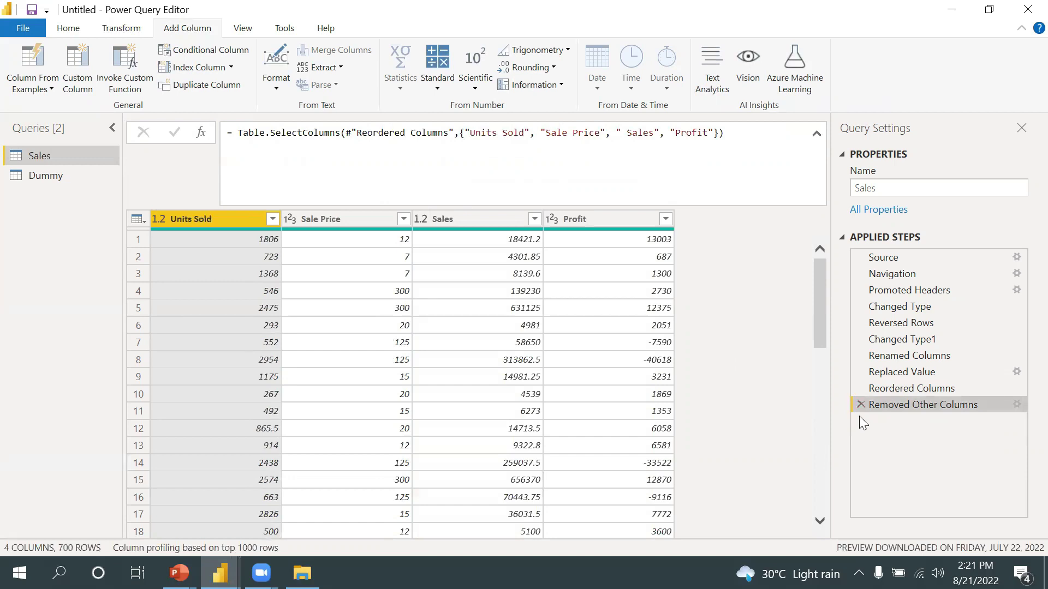
click(861, 404)
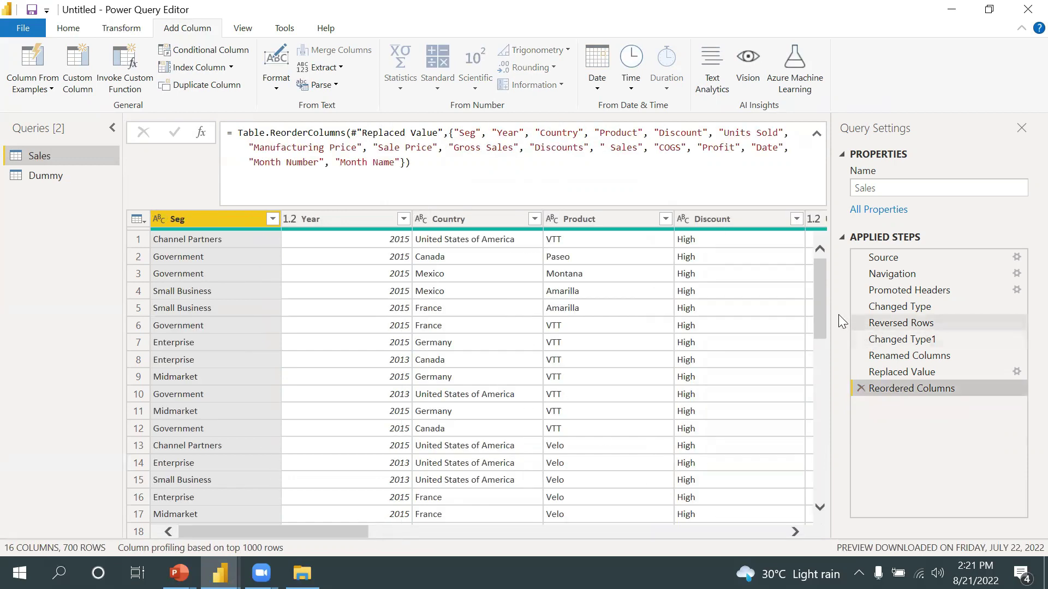
click(775, 301)
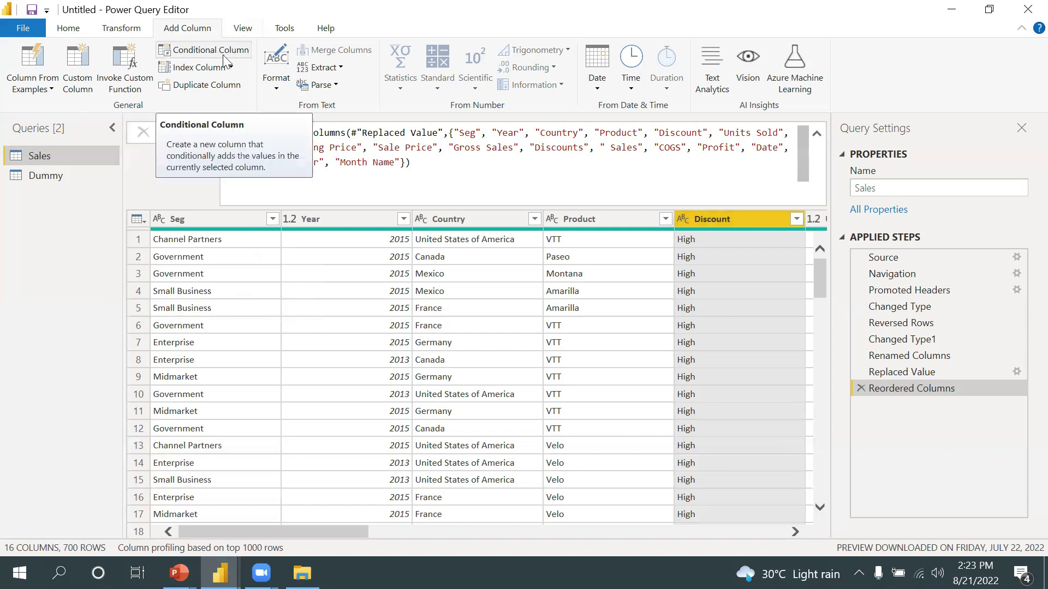
Start a manually entered table and name it Emp_Salary.
click(69, 30)
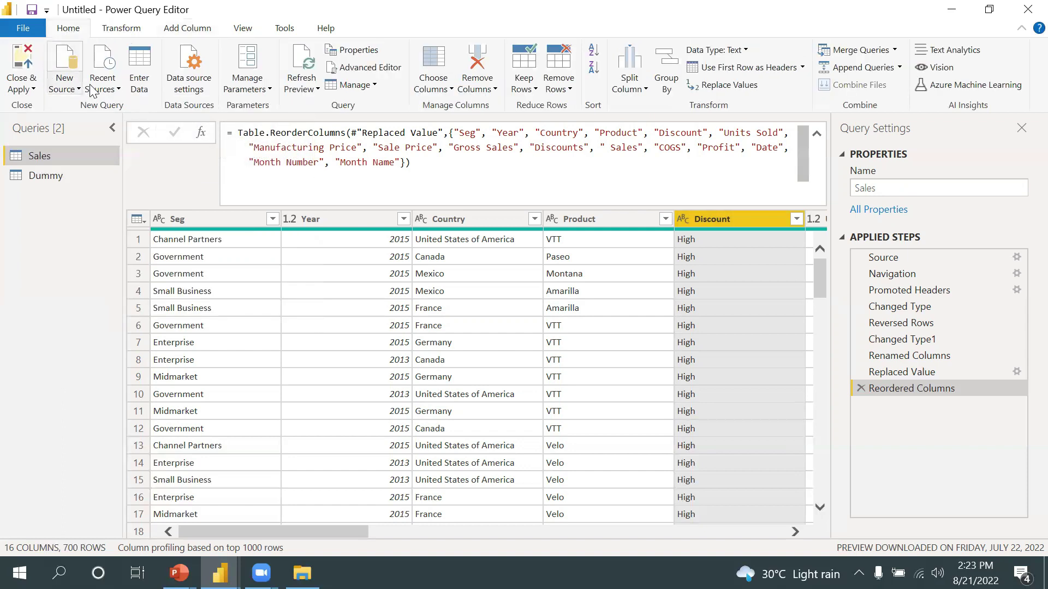
click(136, 65)
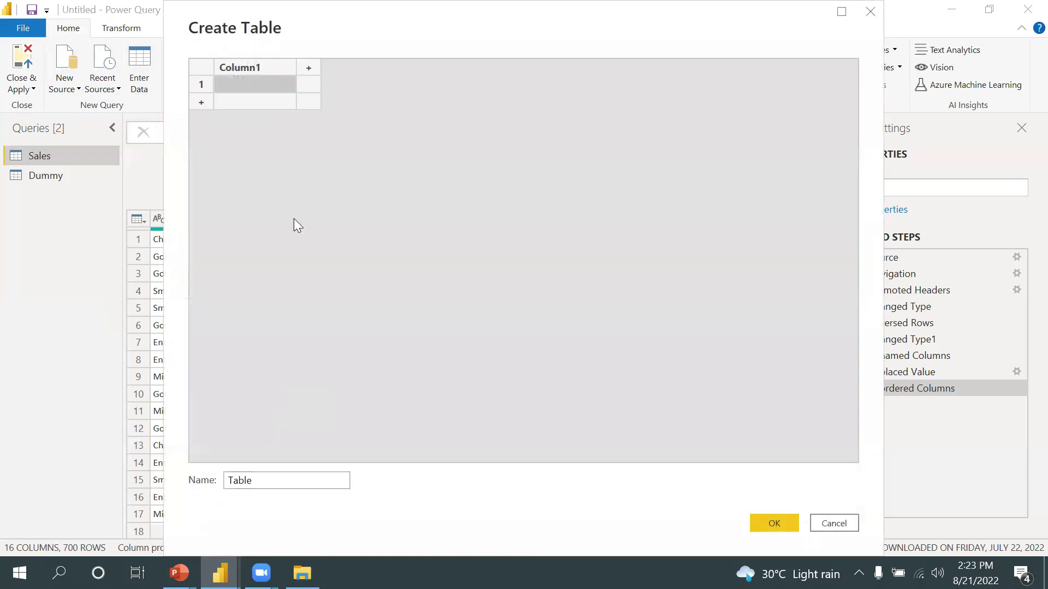
double_click(270, 479)
text(Salar)
key(BackSpace)
key(BackSpace)
key(BackSpace)
key(BackSpace)
key(BackSpace)
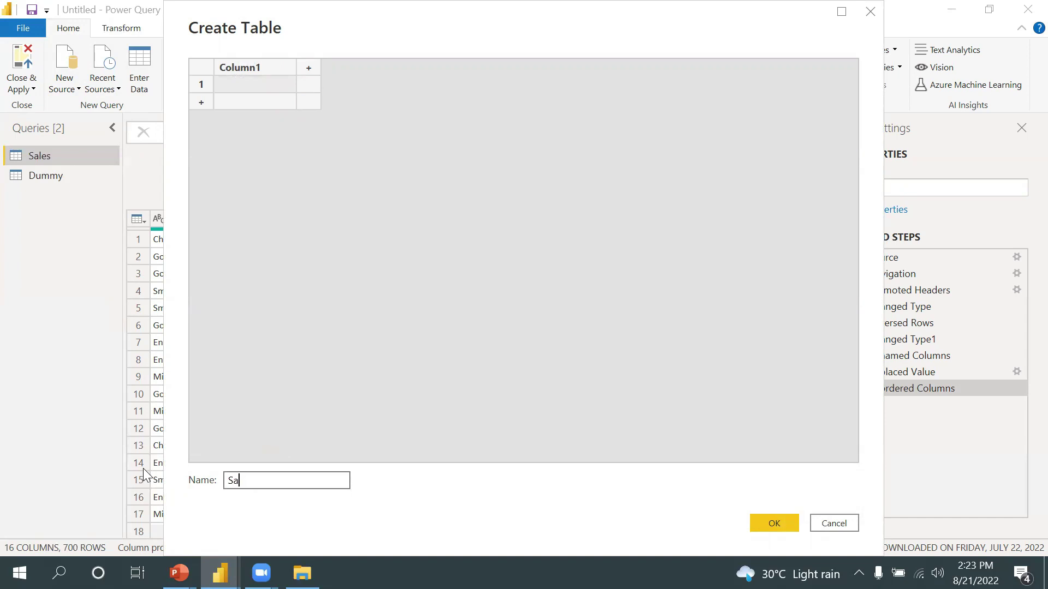
text(Emp_Salary)
Rename the table's first column Sal, fill it with 20000, 15000 and 10000, and create the table.
double_click(264, 66)
text(Sal)
click(262, 86)
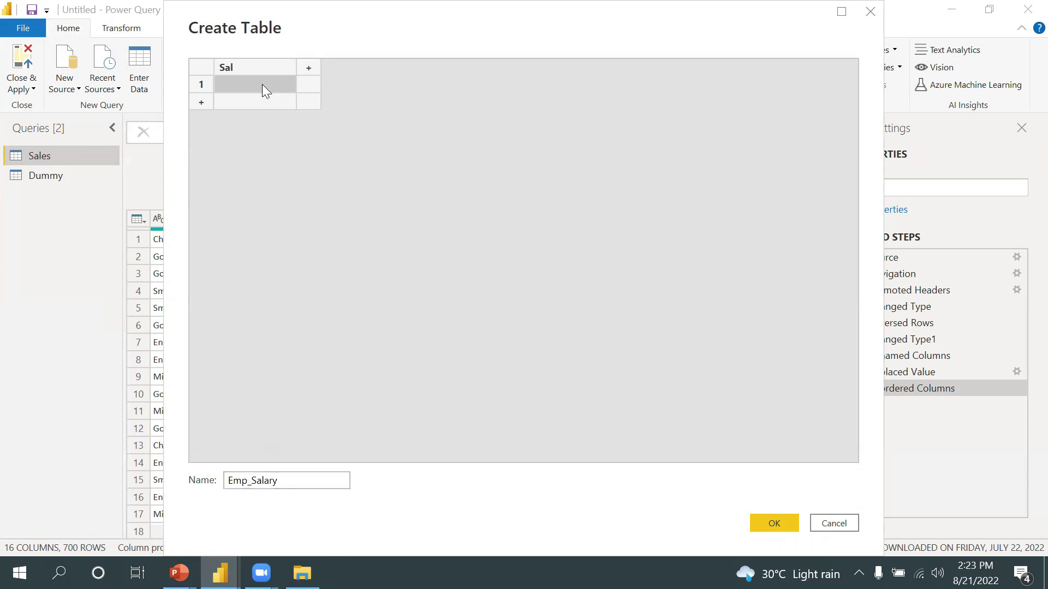
text(20000)
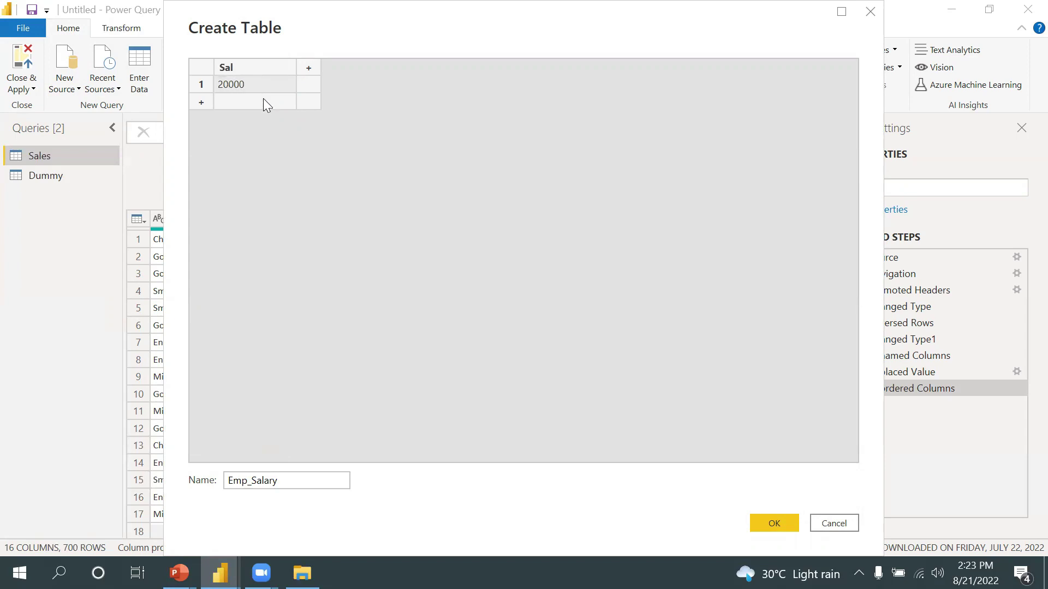
click(263, 101)
text(15000)
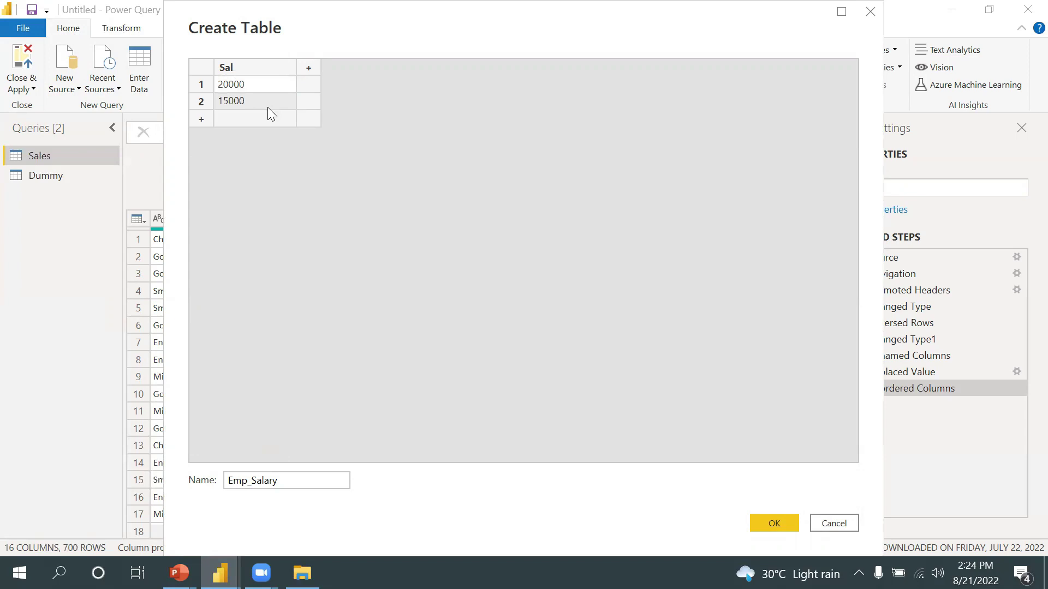
click(264, 116)
text(1000)
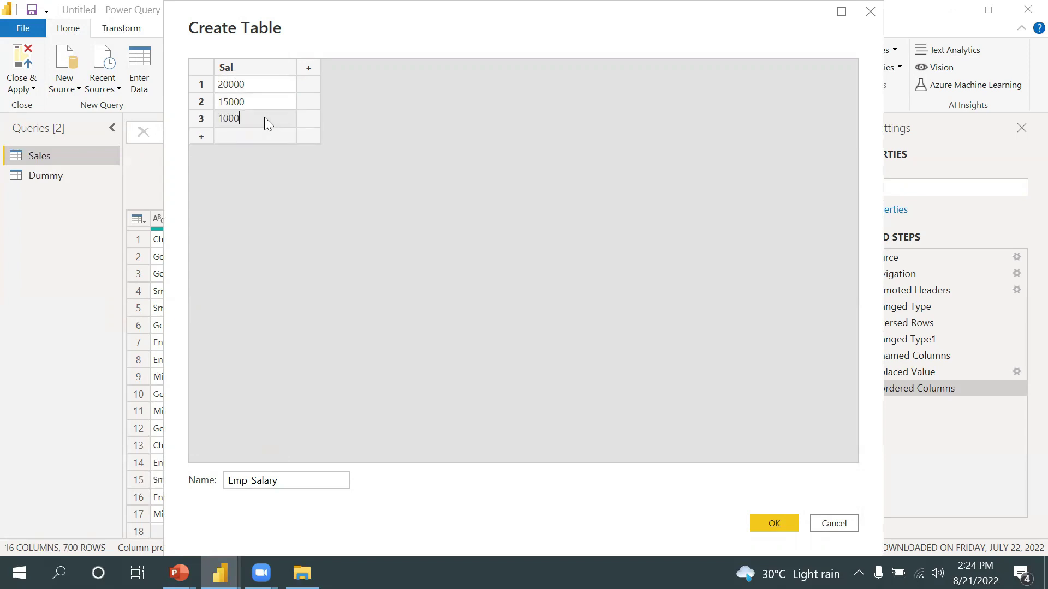
text(0)
click(311, 207)
click(780, 523)
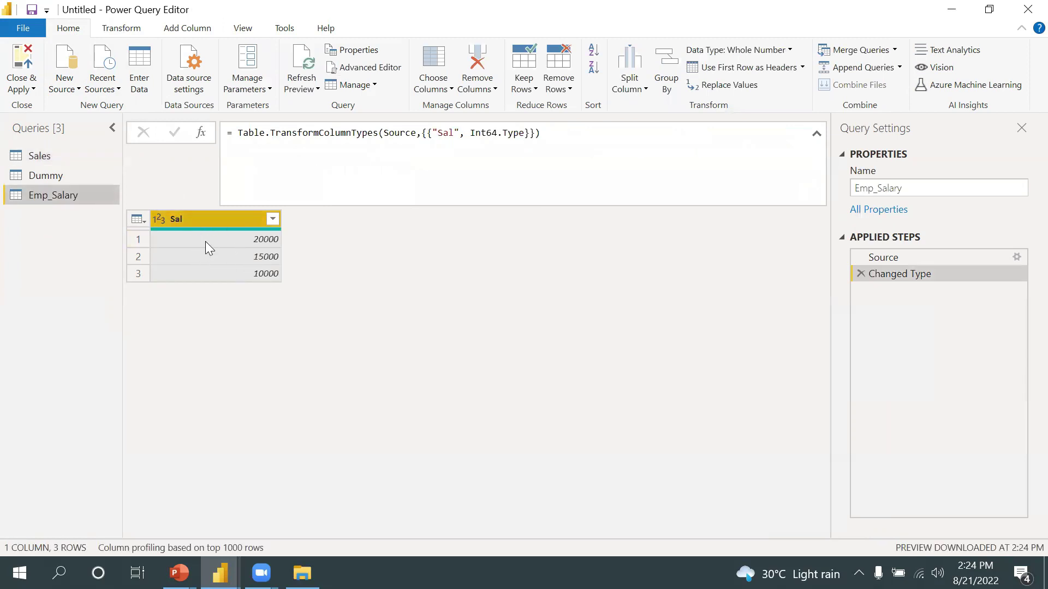
Start a conditional column named Sal_Status in the Emp_Salary query.
click(197, 31)
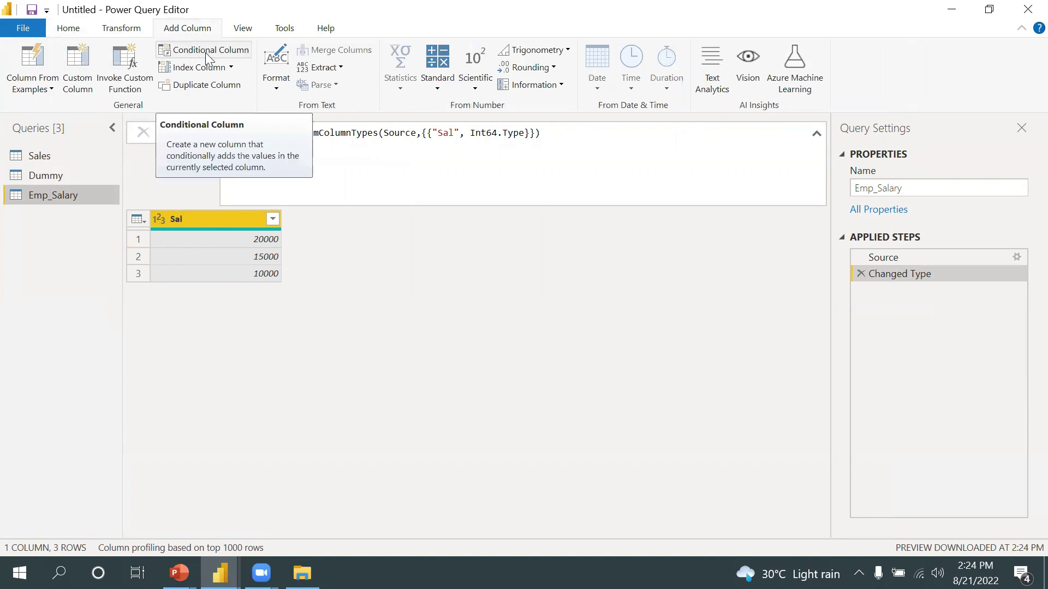
click(193, 52)
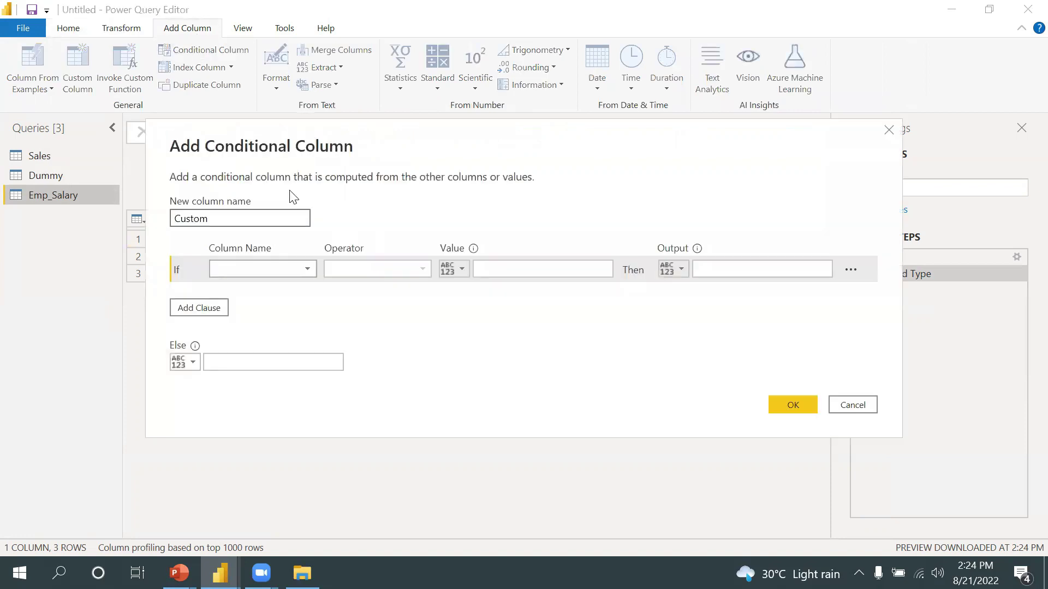
click(237, 217)
double_click(193, 224)
text(Sal_Status)
Set the first condition to output Good when Sal equals 20000.
click(232, 269)
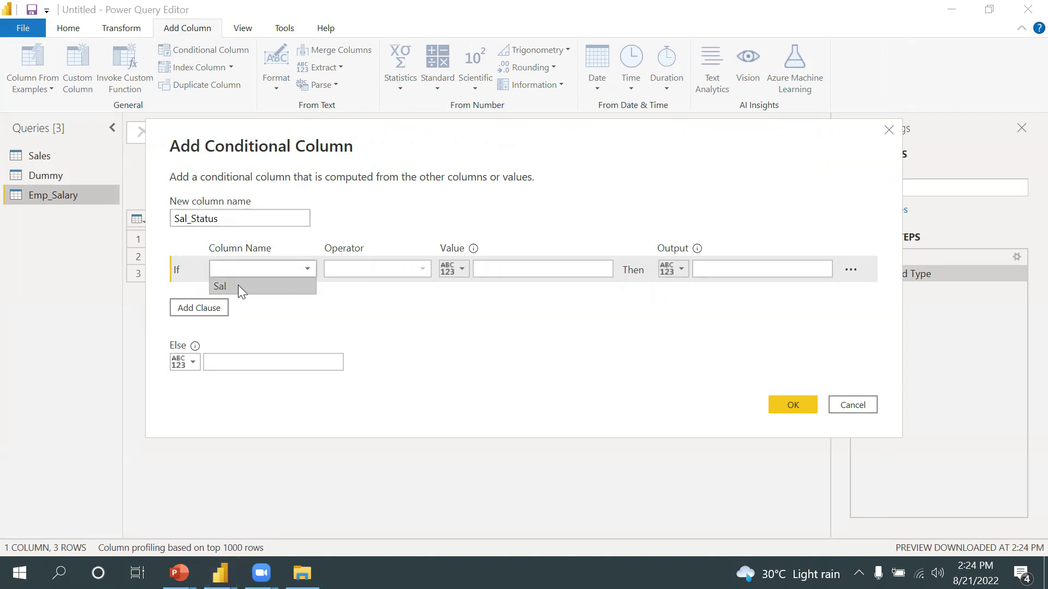
click(238, 285)
click(521, 267)
text(20000)
click(729, 271)
text(Good)
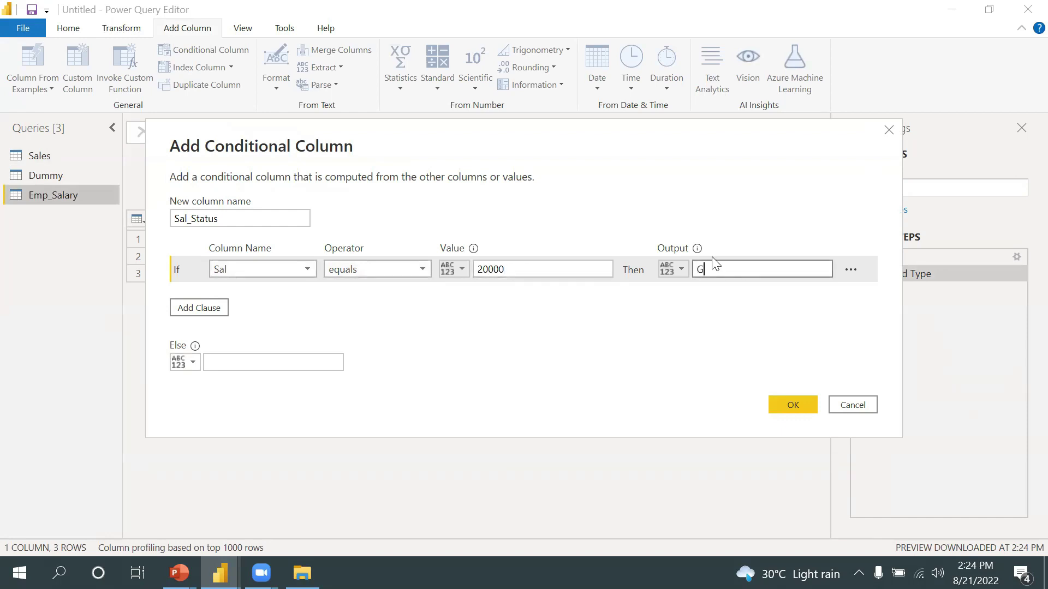
Add an else-if clause that outputs Medium when Sal equals 15000.
click(201, 307)
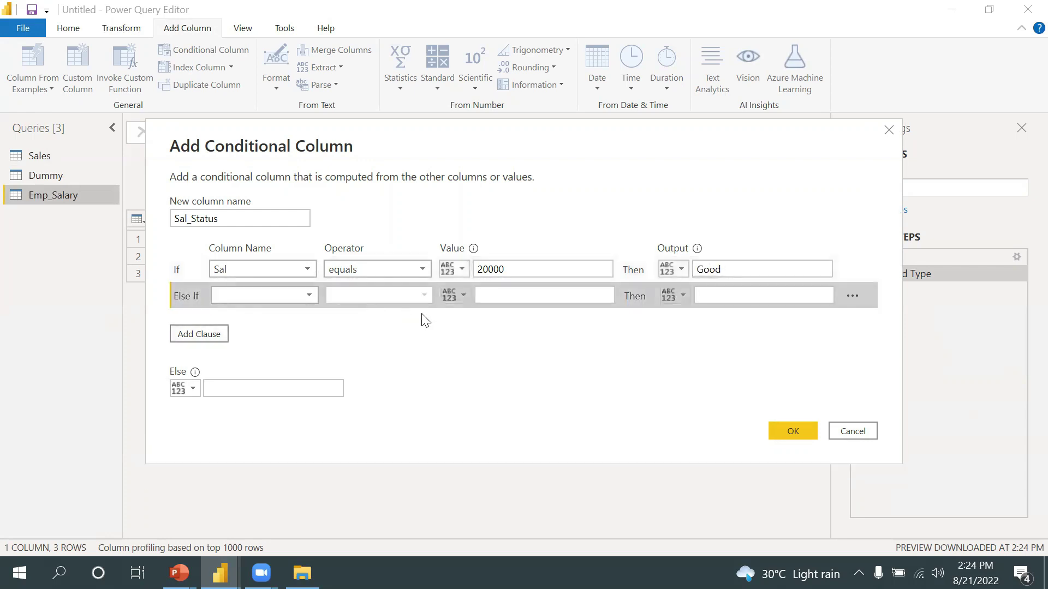
click(288, 289)
click(270, 309)
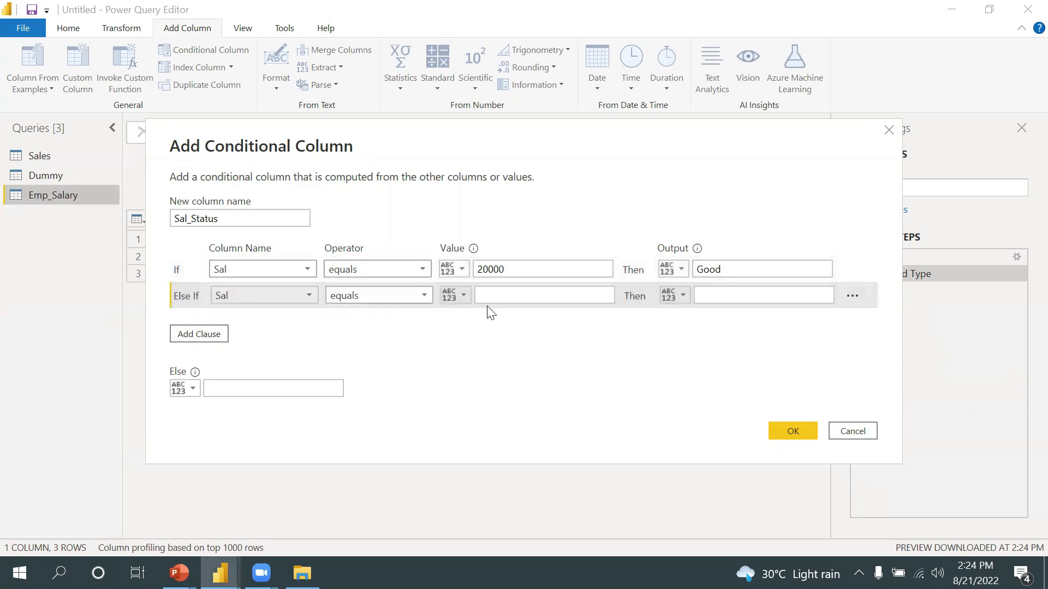
click(500, 298)
text(15000)
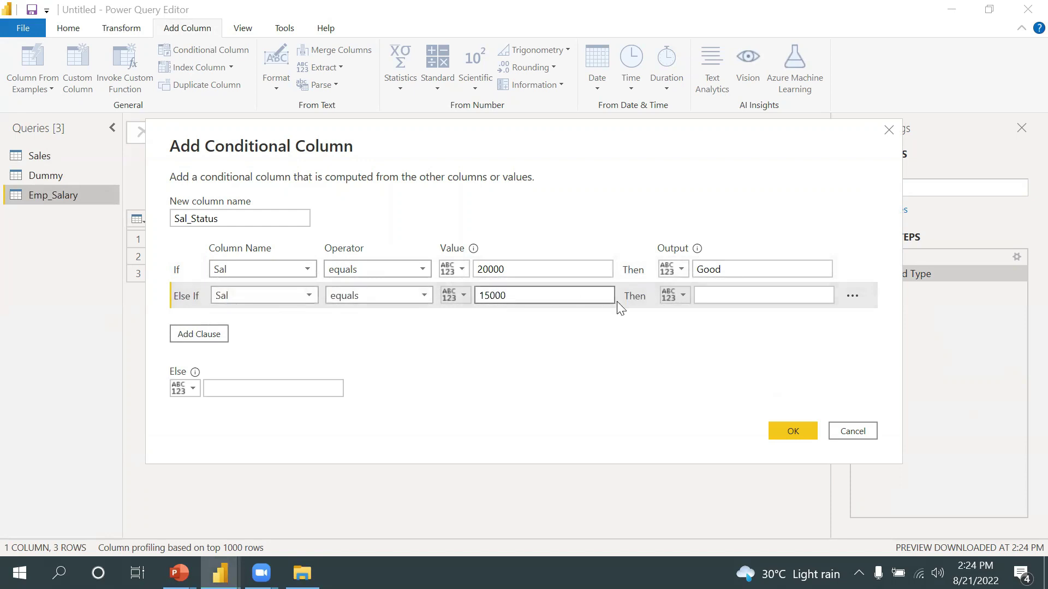
click(712, 303)
click(715, 296)
text(Medium)
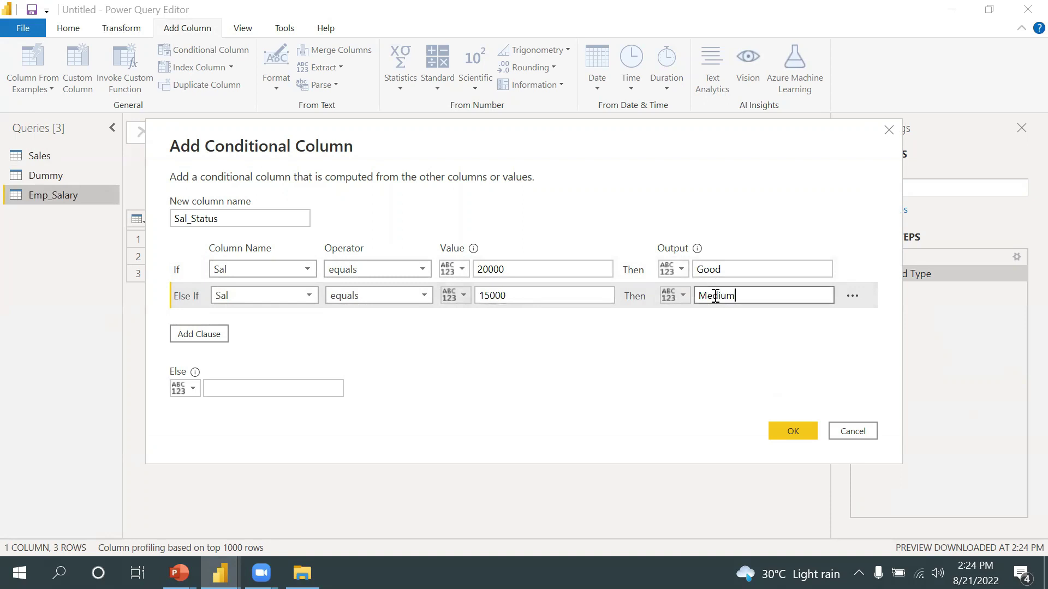
Add an else-if clause that outputs Low when Sal is less than 15000, and create the conditional column.
click(221, 336)
click(261, 325)
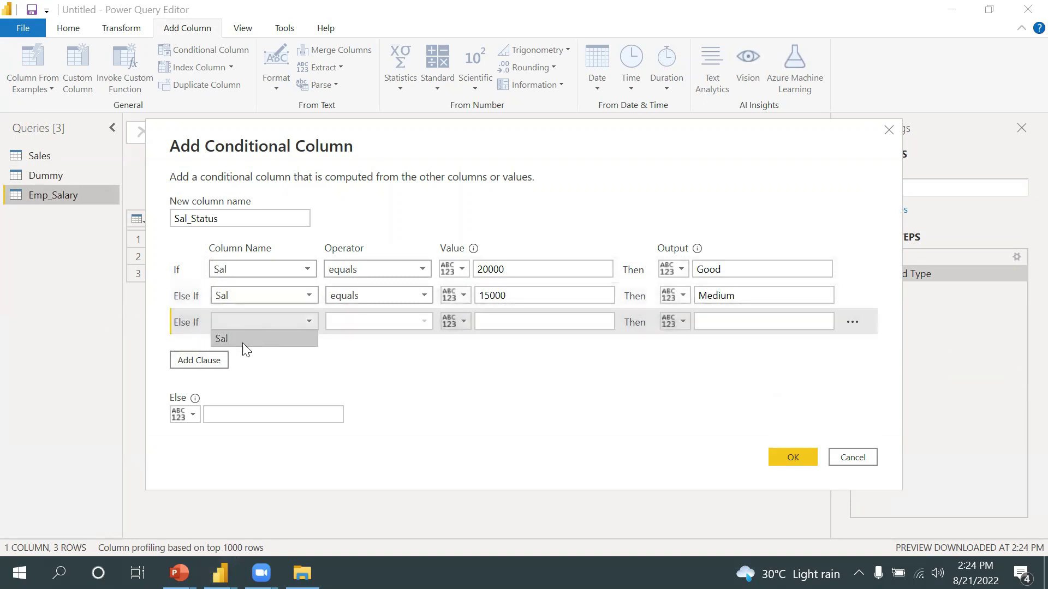
click(241, 338)
click(384, 321)
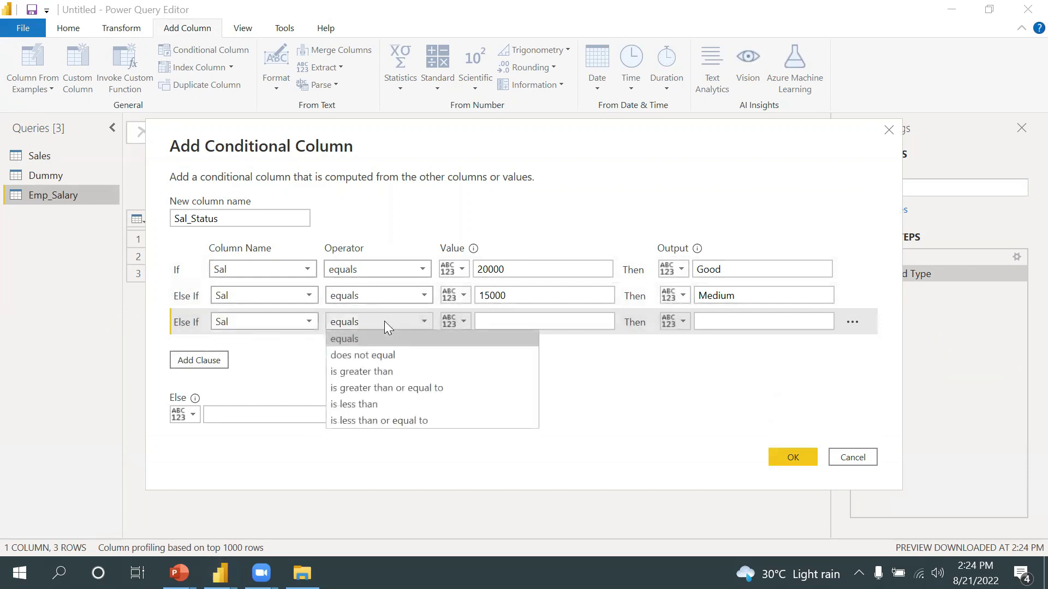
click(369, 404)
click(482, 324)
text(15000)
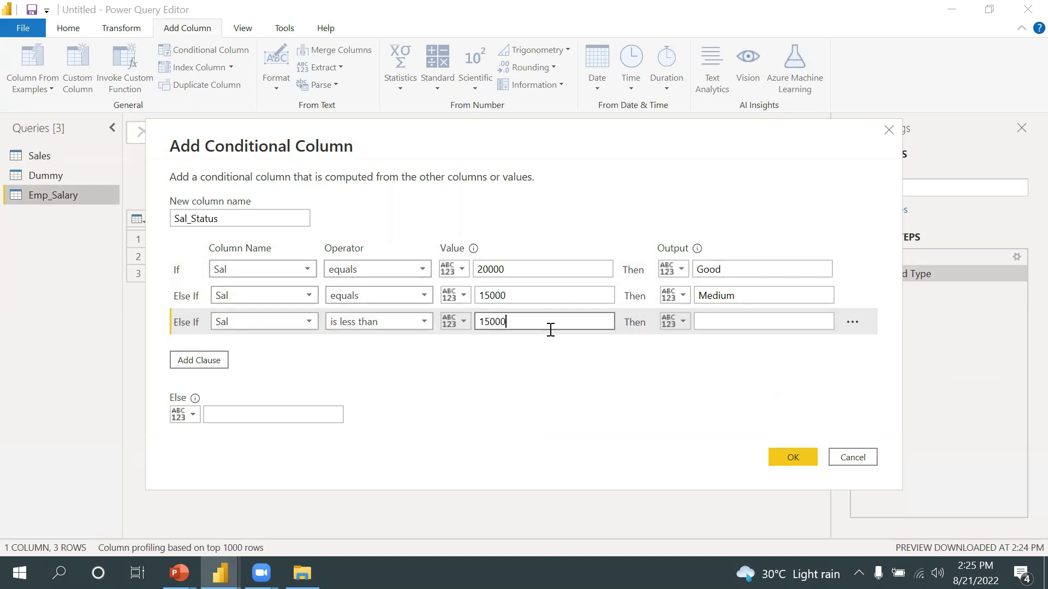
click(748, 323)
text(Low)
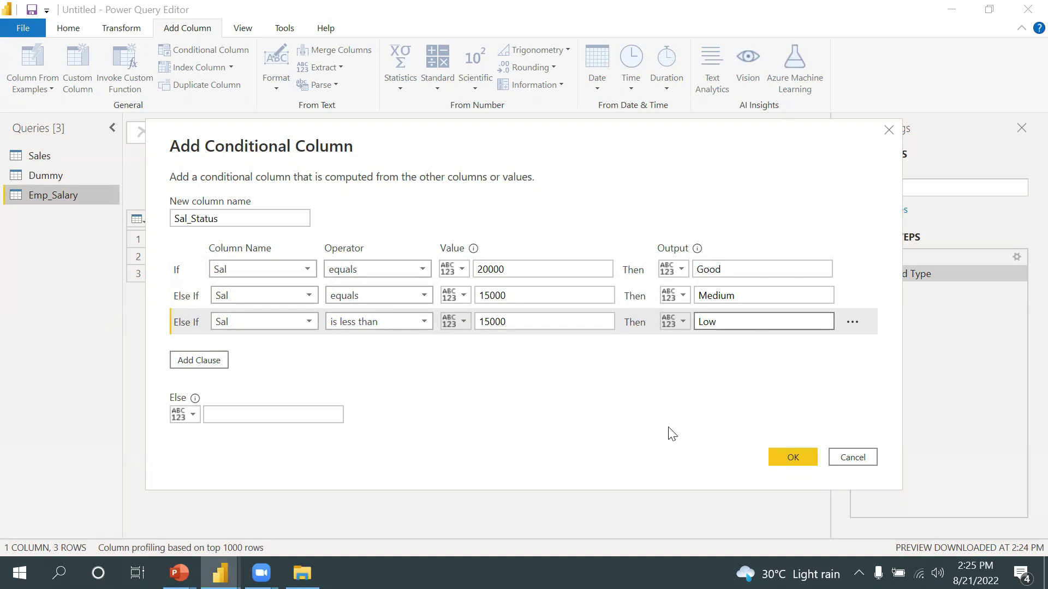
click(780, 458)
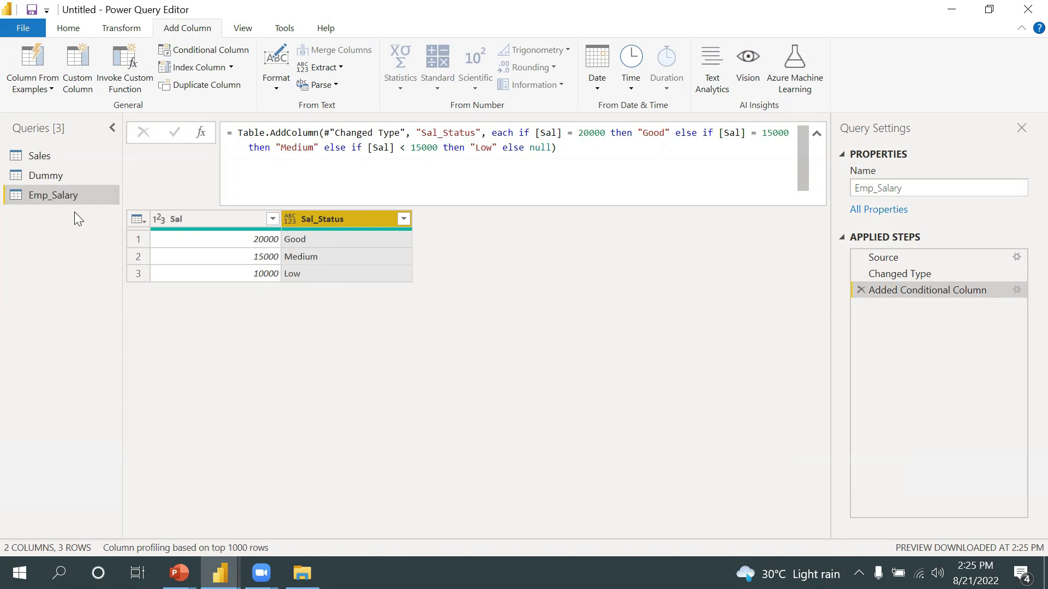
Add an index column starting from 1 to the Sales query and check its numbering down the rows.
click(46, 157)
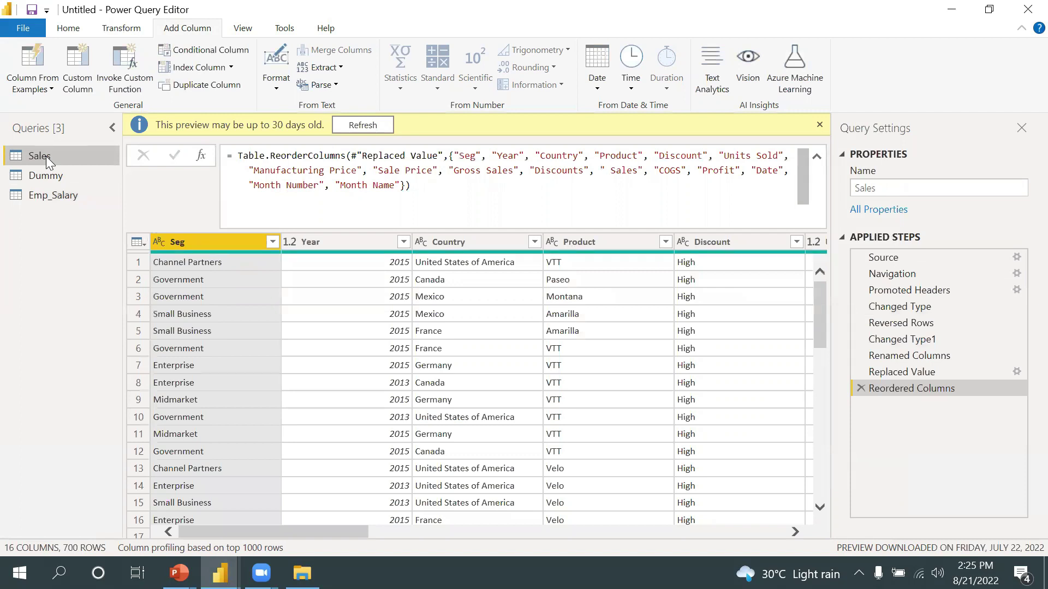
click(231, 70)
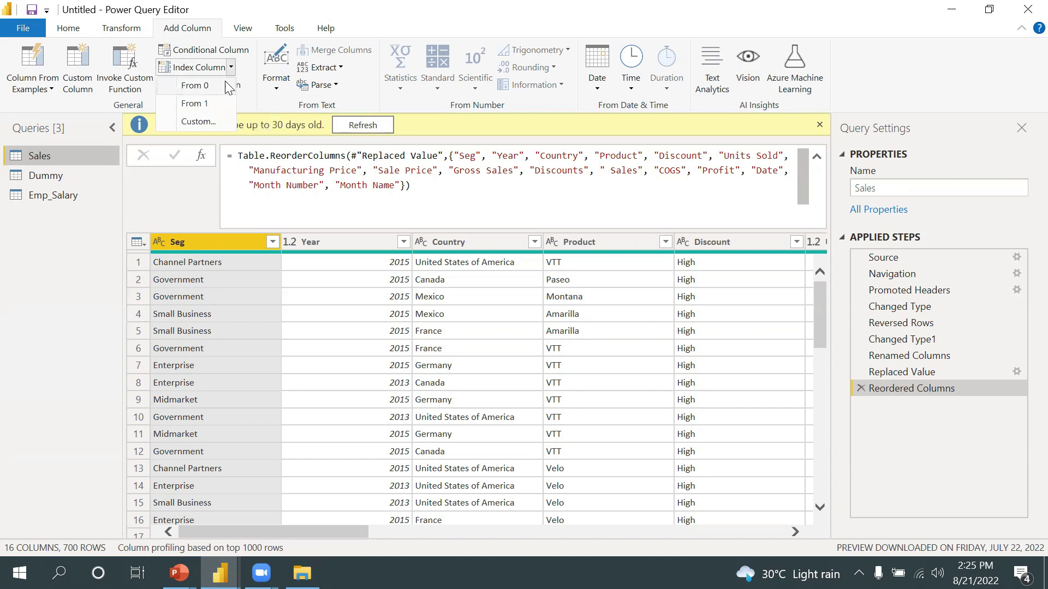
click(205, 107)
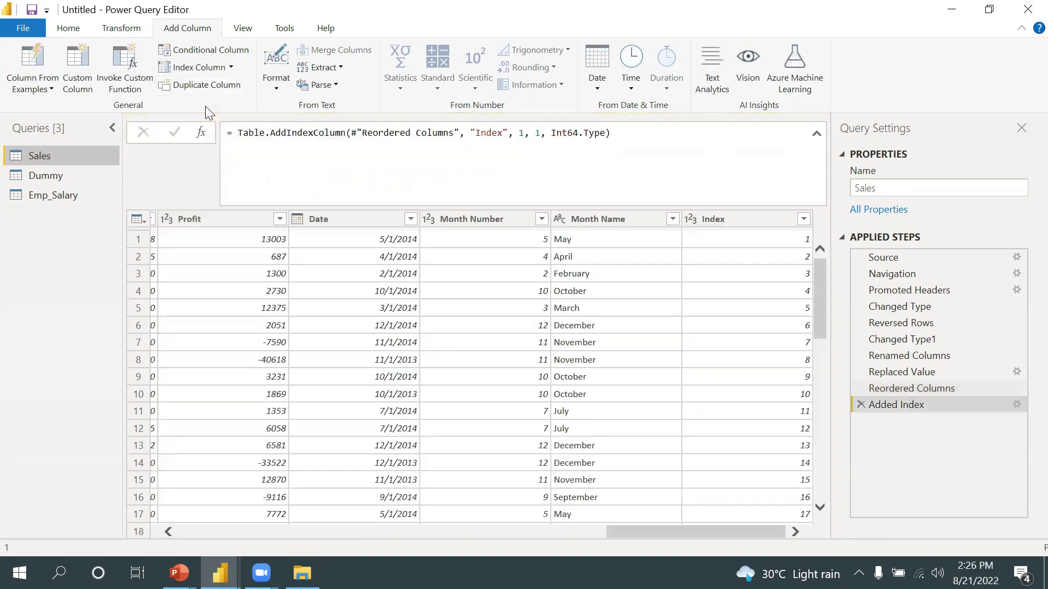
drag(823, 297, 819, 418)
drag(798, 503, 788, 234)
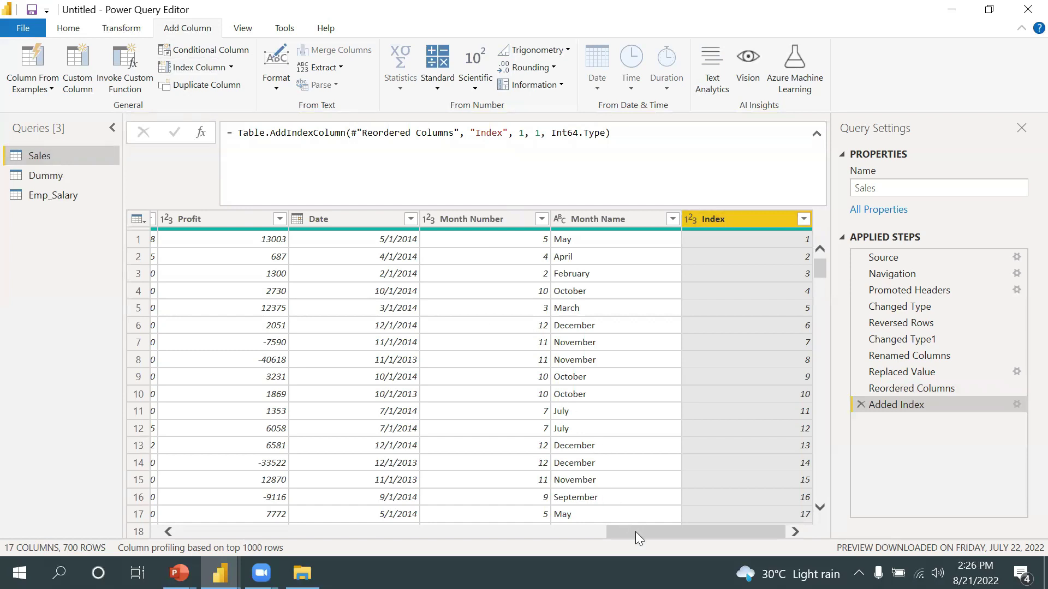
Duplicate the Seg column in the Sales query.
drag(636, 531, 65, 525)
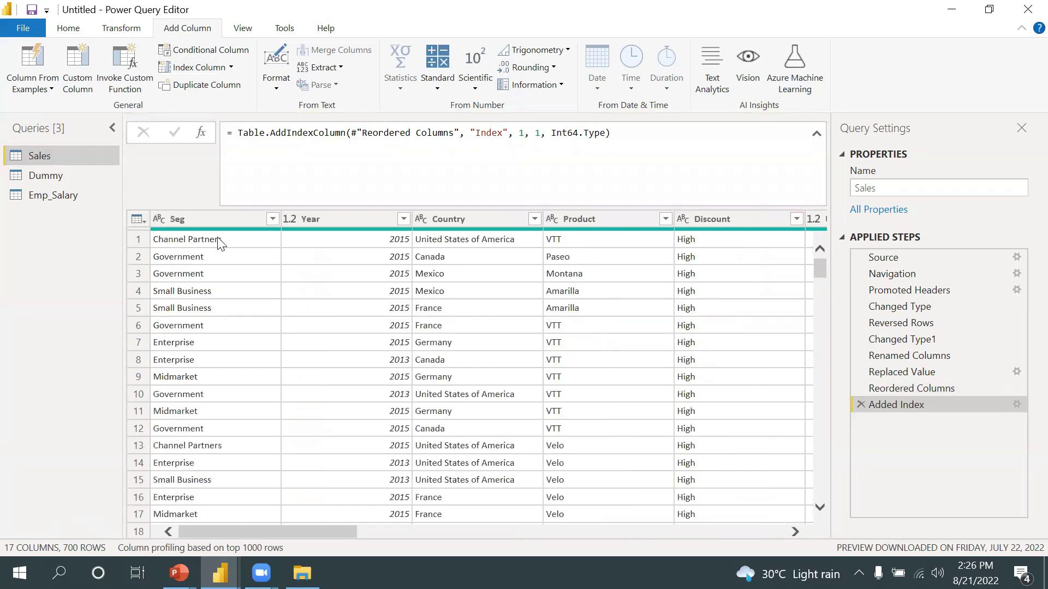
click(217, 220)
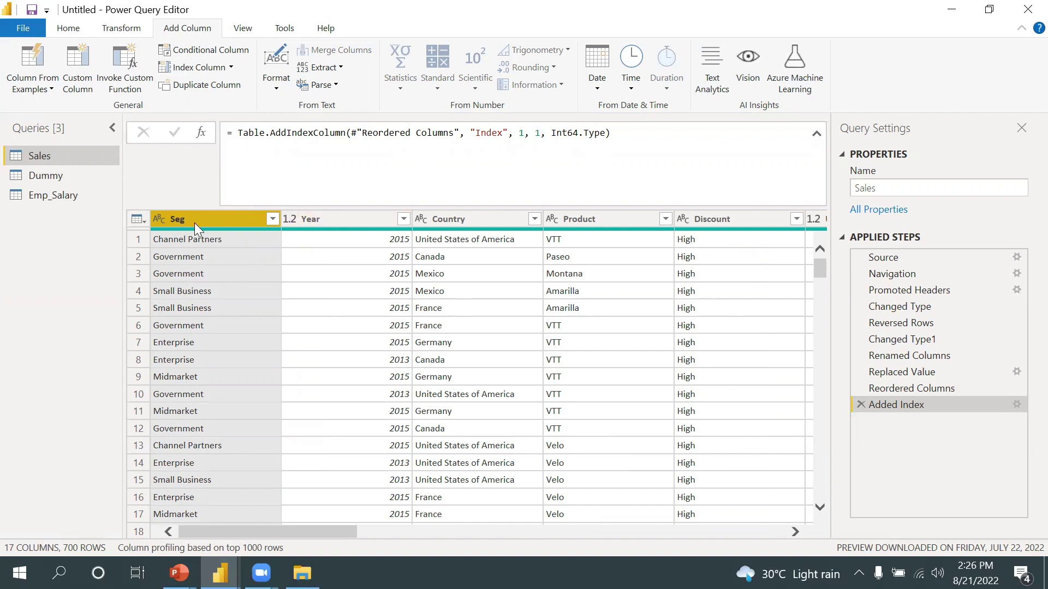
click(209, 85)
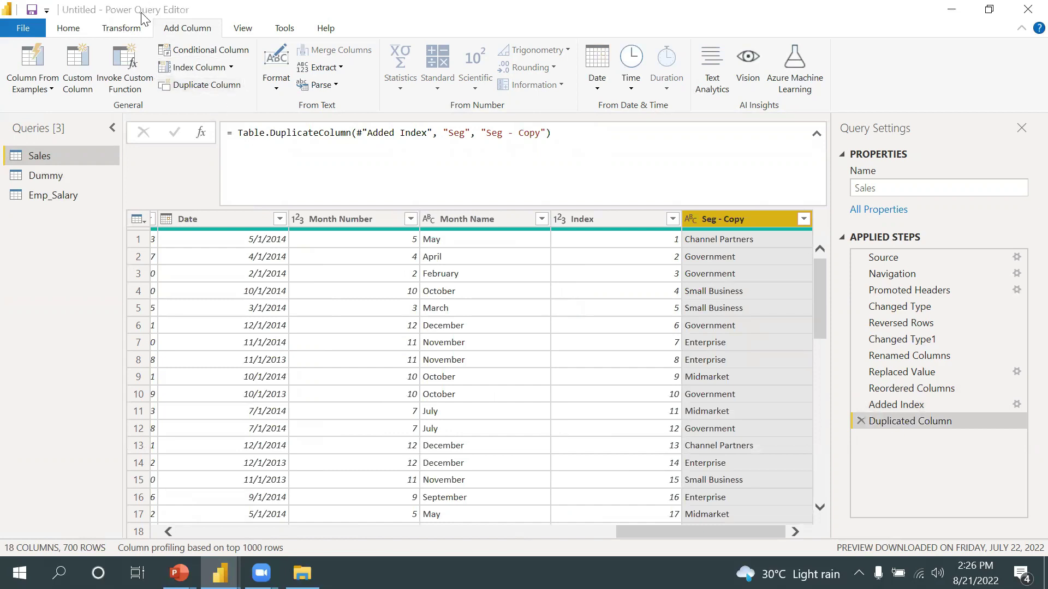
click(137, 28)
click(161, 26)
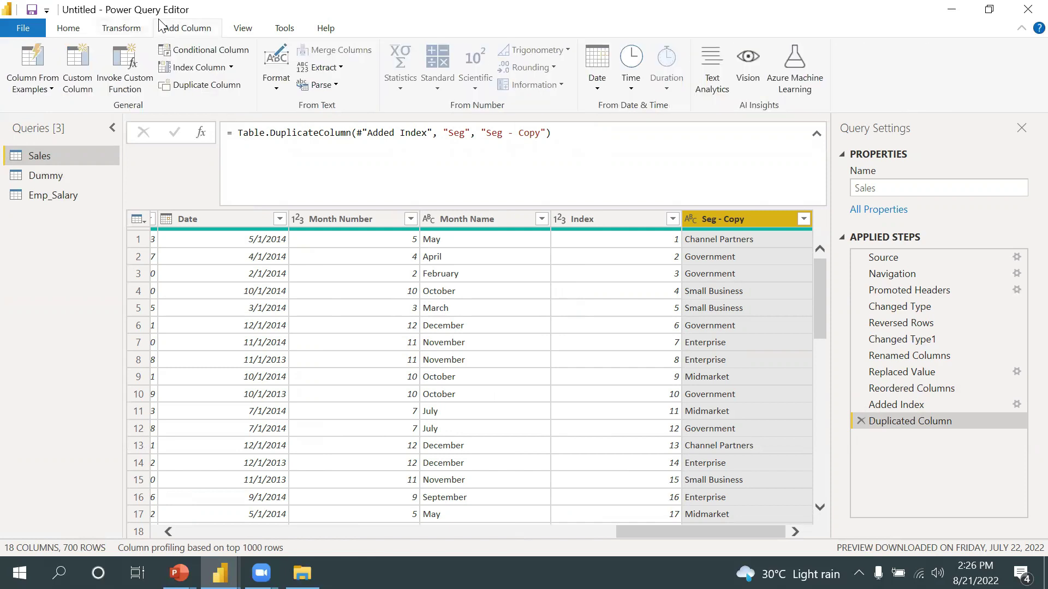
click(278, 89)
click(278, 88)
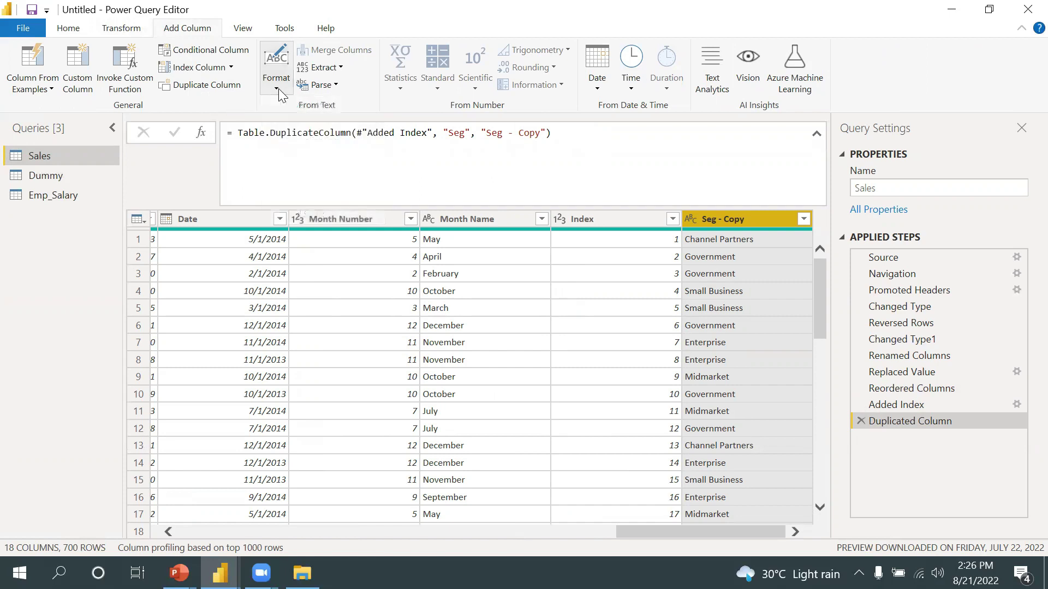